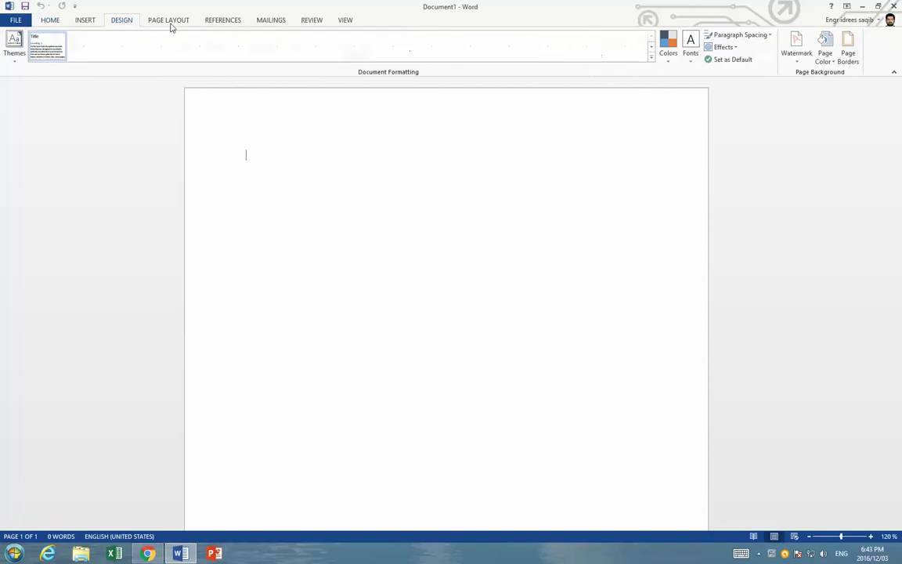
Switch the ribbon of blank Document1 to the INSERT tab
click(88, 21)
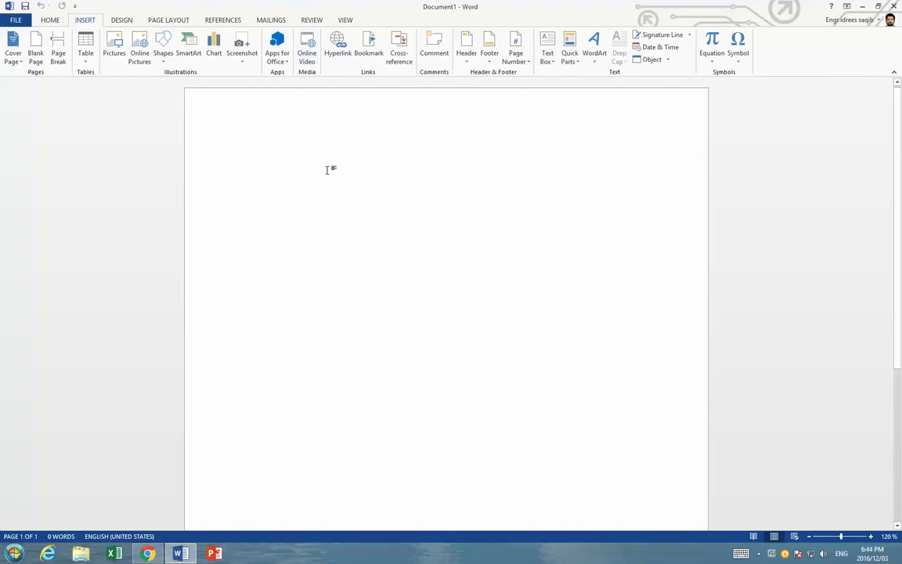
Insert a hyperlink to record.xls from the Documents folder (Ctrl+K)
key(ctrl+k)
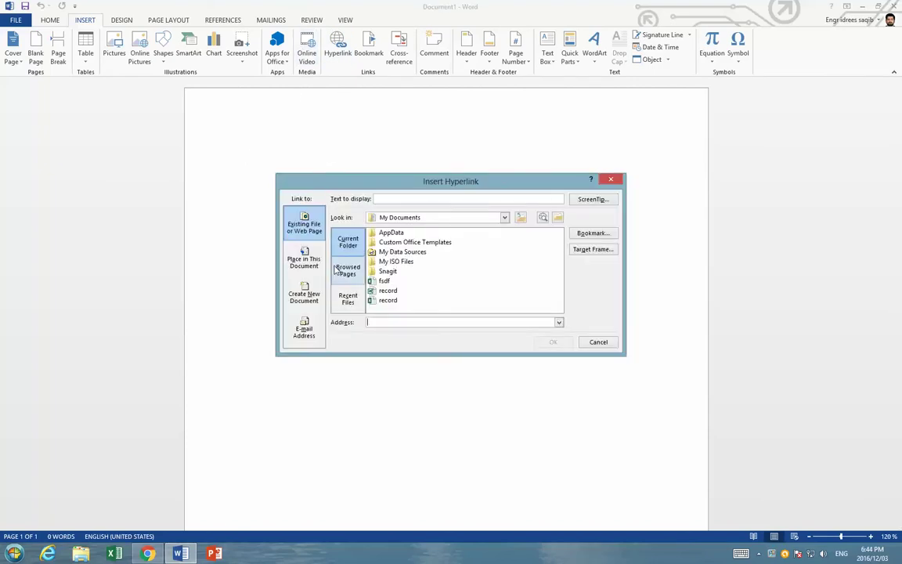
click(389, 291)
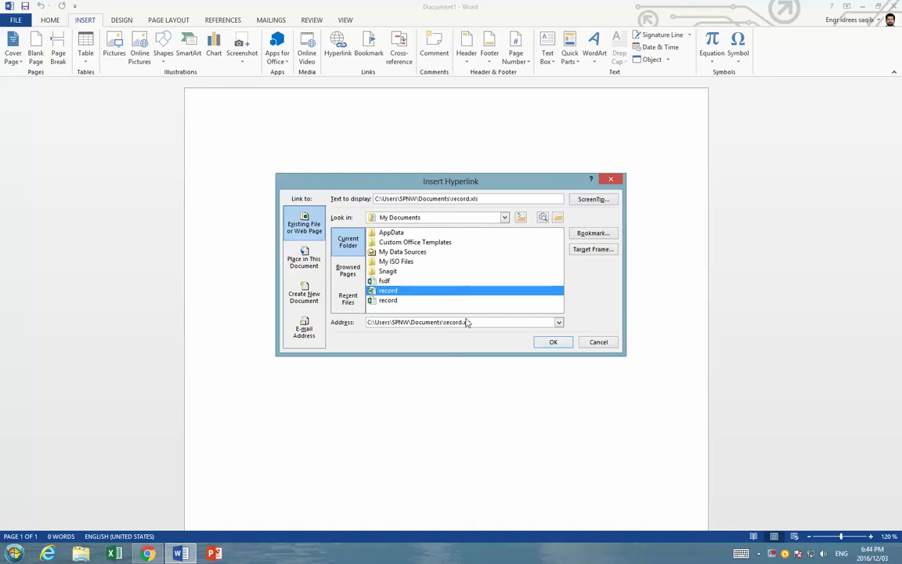
click(553, 342)
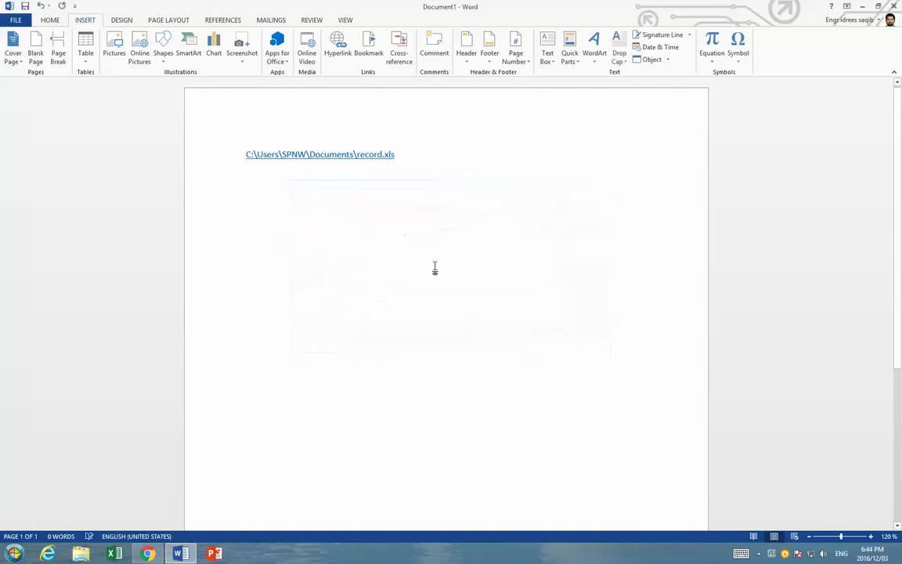
Follow the record.xls link twice, declining to open the file both times
ctrl+click(368, 156)
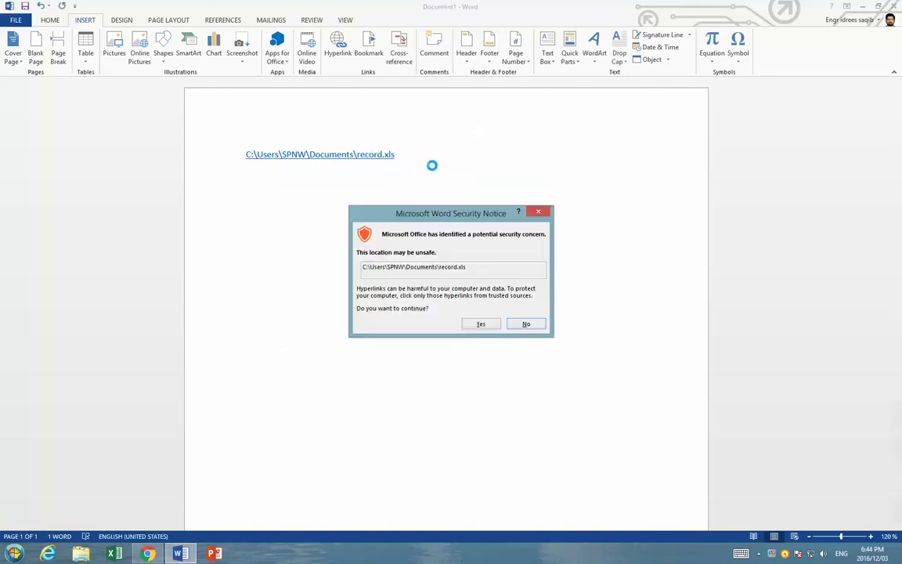
key(Return)
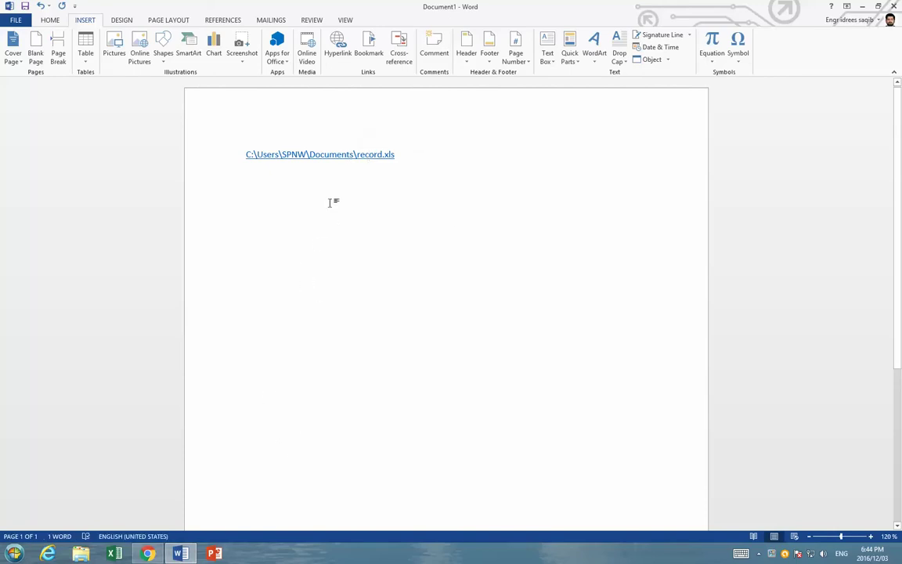
ctrl+click(324, 162)
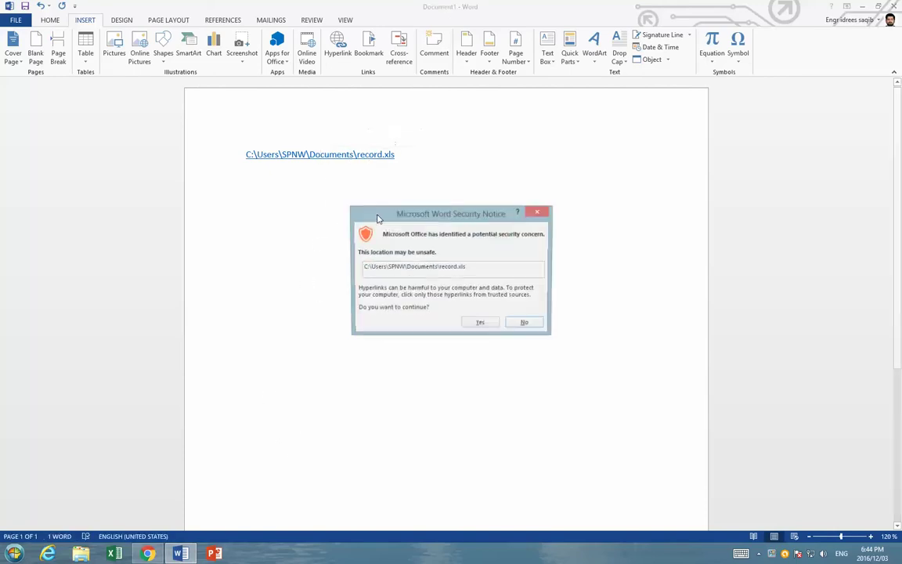
click(477, 322)
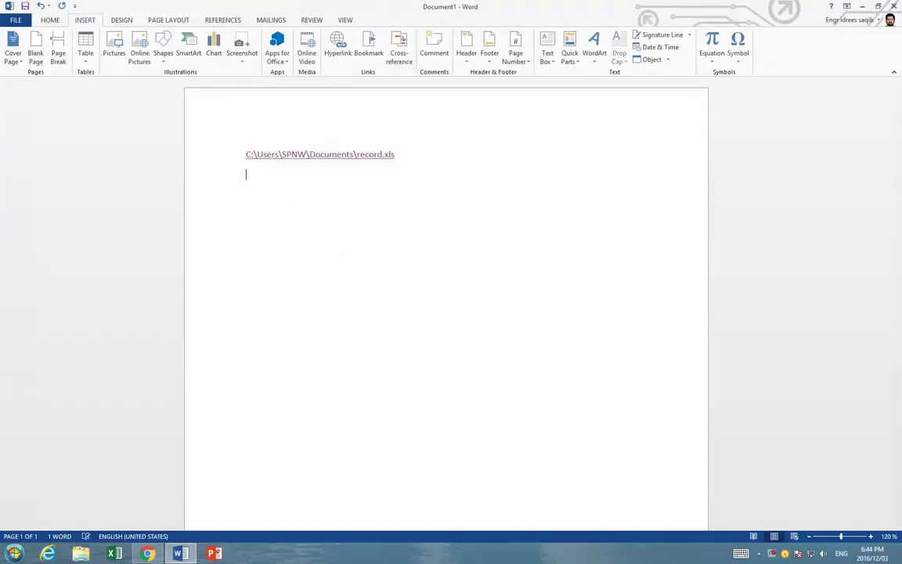
Insert a hyperlink of type E-mail Address pointing to the contact's e-mail address
key(ctrl+k)
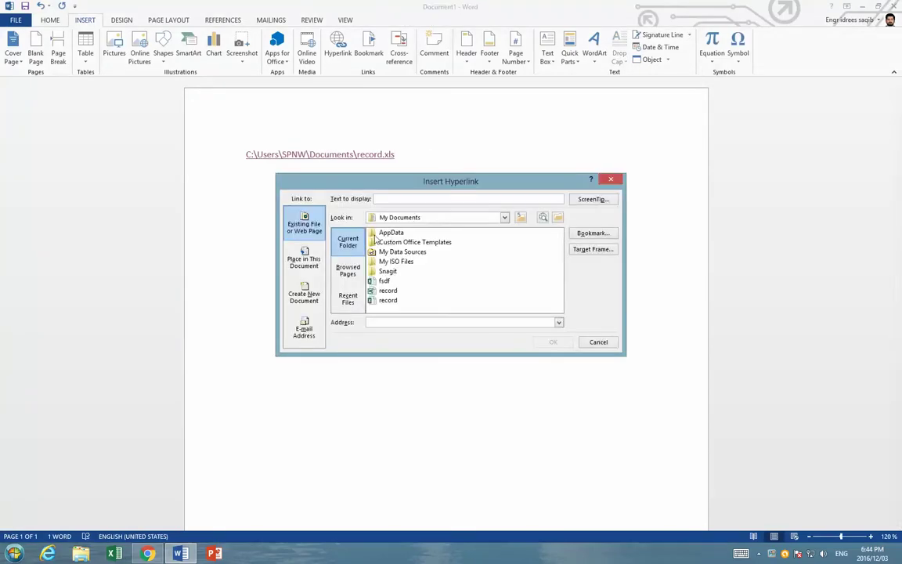
click(302, 263)
click(304, 297)
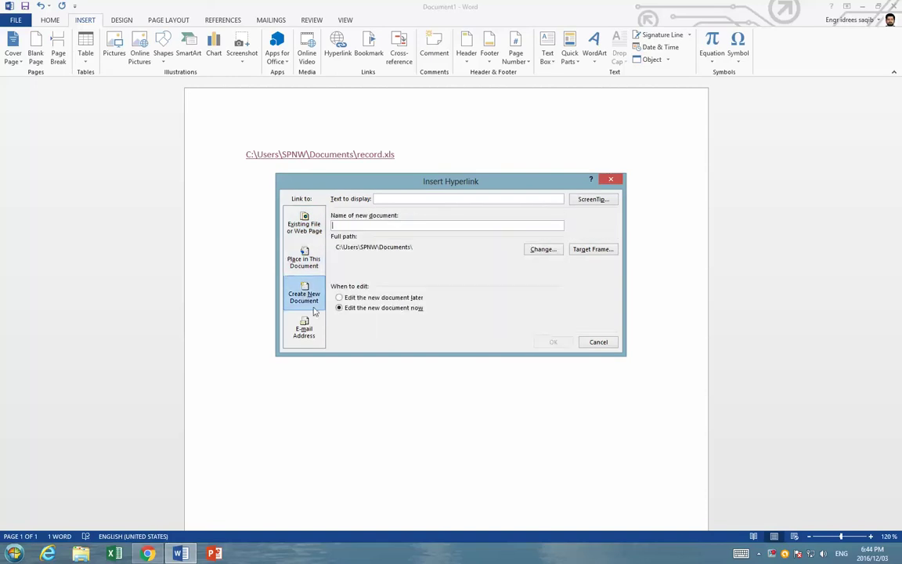
click(315, 328)
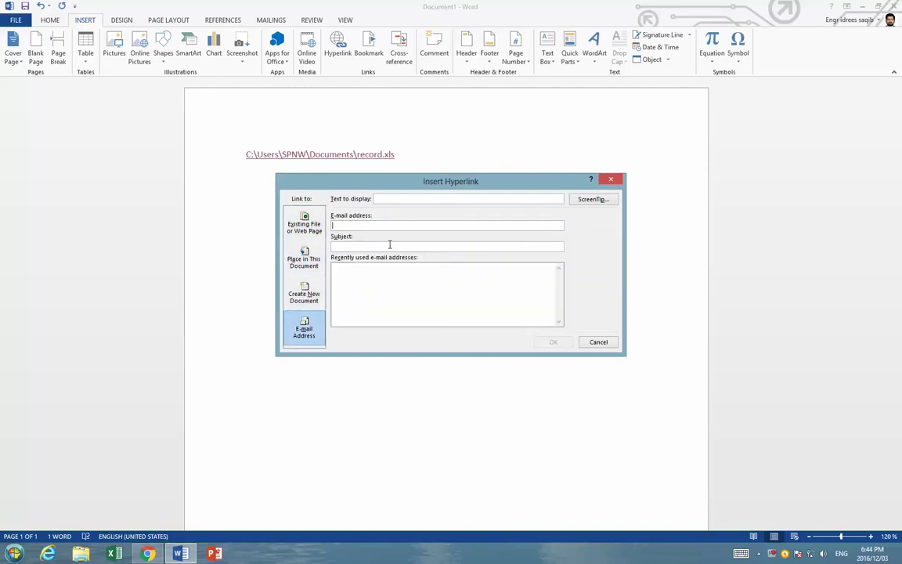
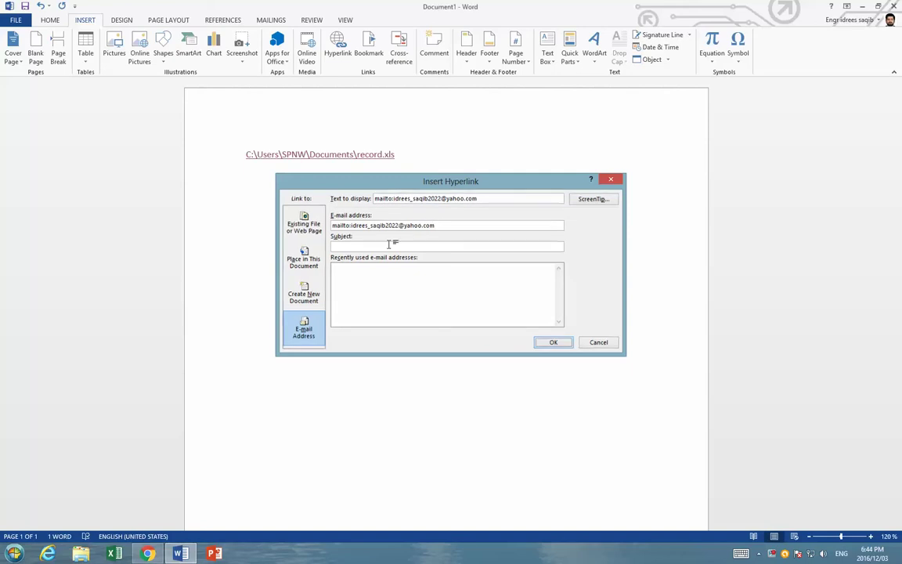
key(Return)
Follow the e-mail link, dismiss the app chooser, and start a new line
ctrl+click(351, 176)
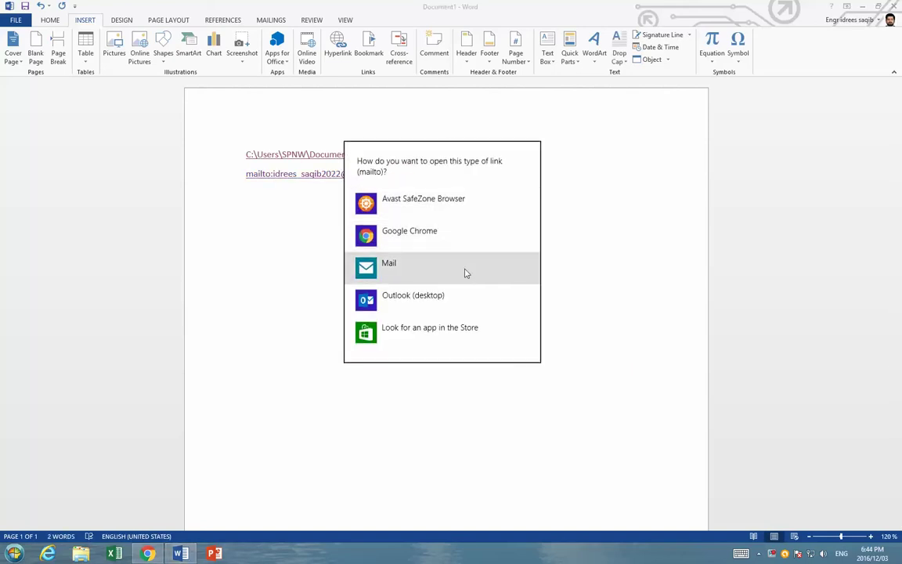
click(621, 206)
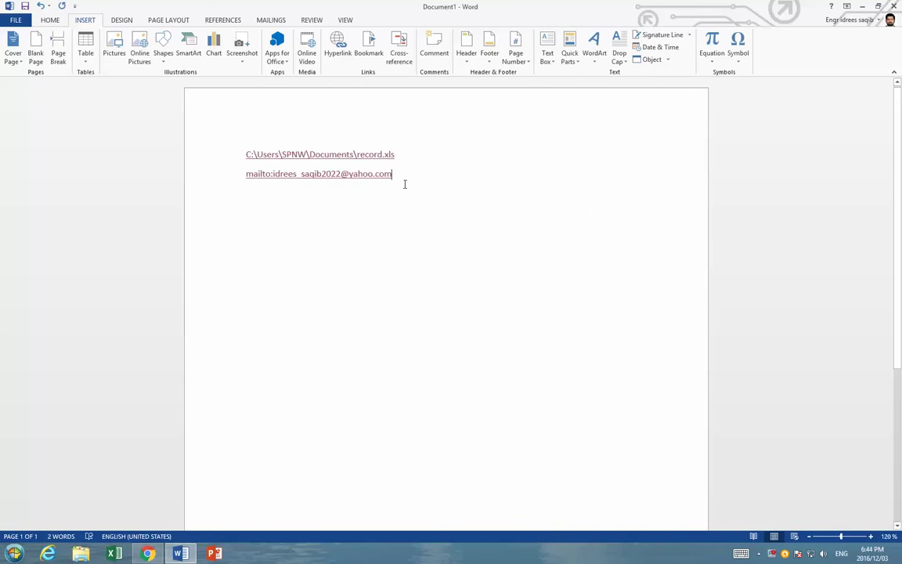
key(Return)
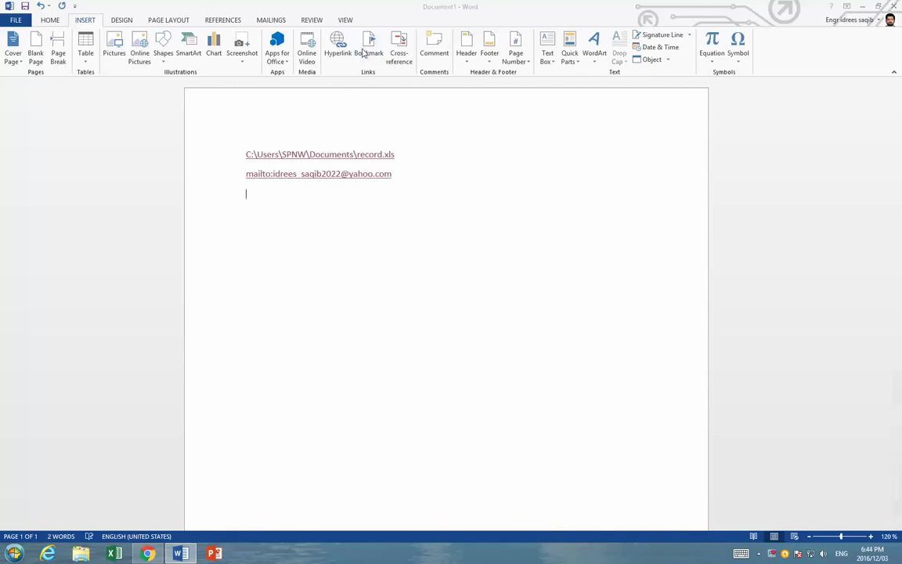
Add a sample name on a new page 2 and another on a new page 3
click(367, 49)
click(526, 344)
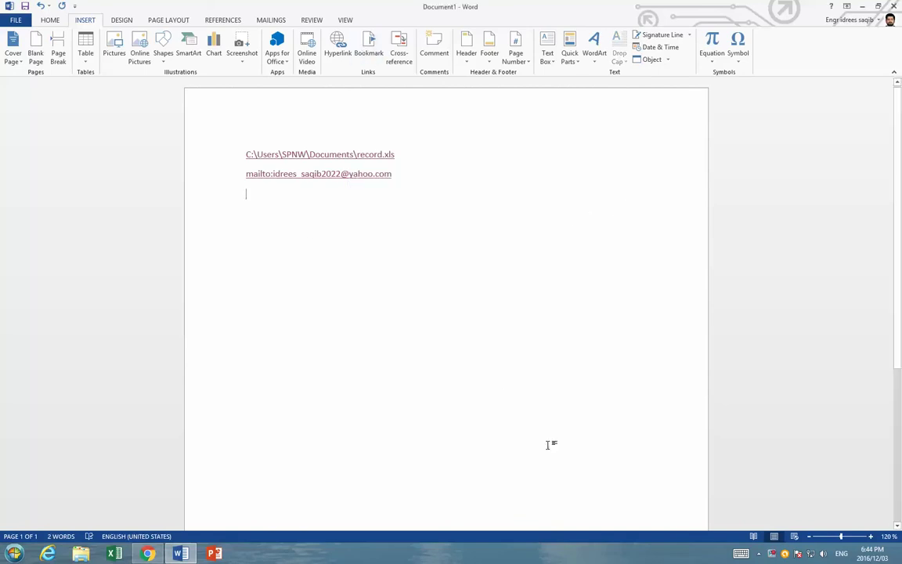
key(ctrl+Return)
text(ahmad)
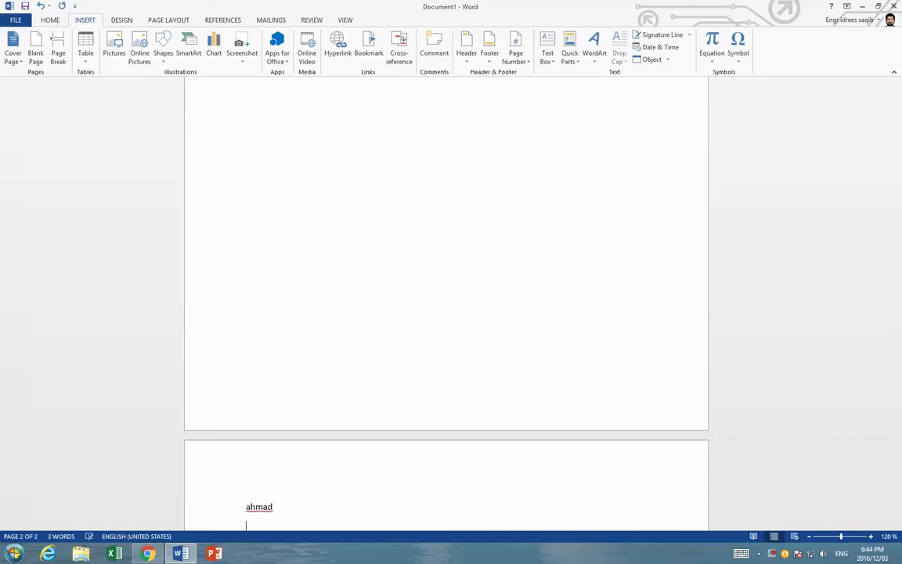
scroll(549, 445, down, 4)
key(ctrl+Return)
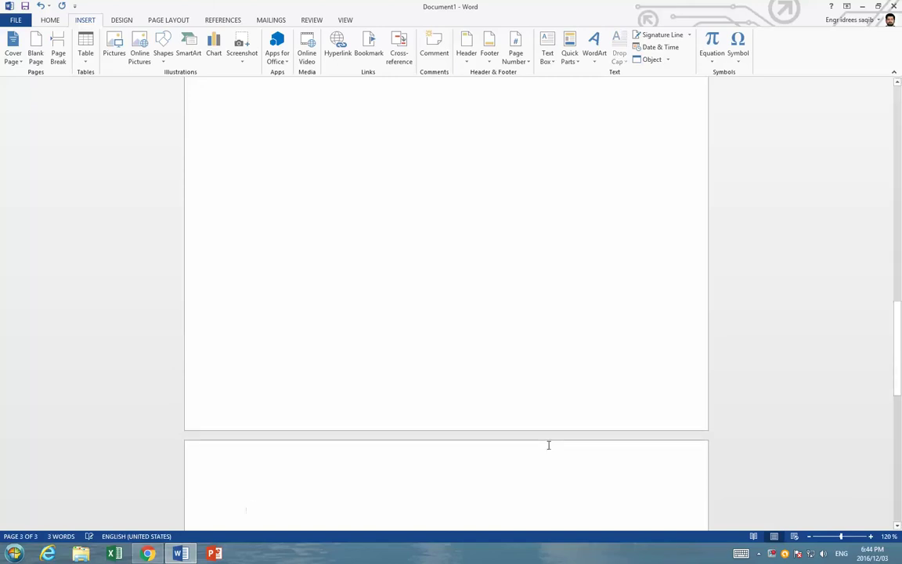
text(khan)
key(Return)
scroll(531, 433, up, 8)
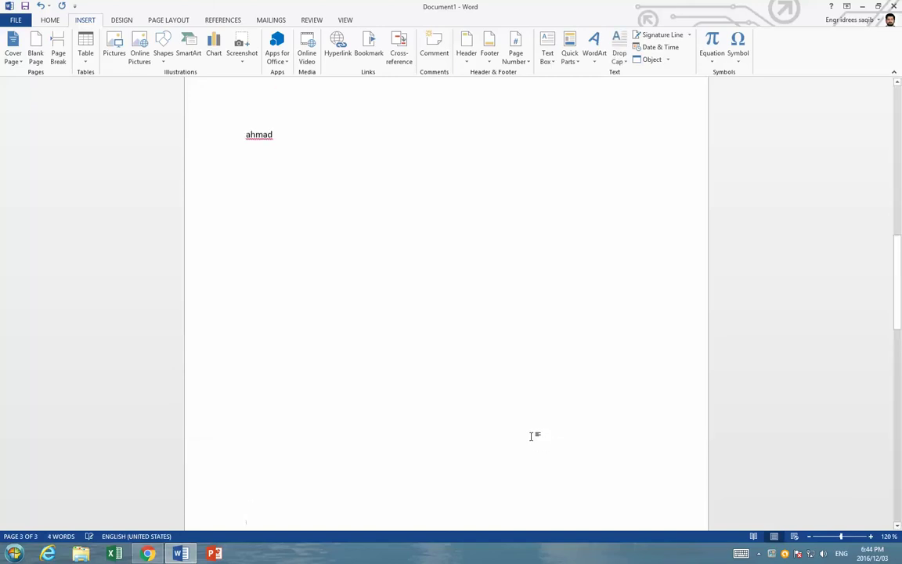
Bookmark the page 2 name, then select the name on page 3
double_click(261, 146)
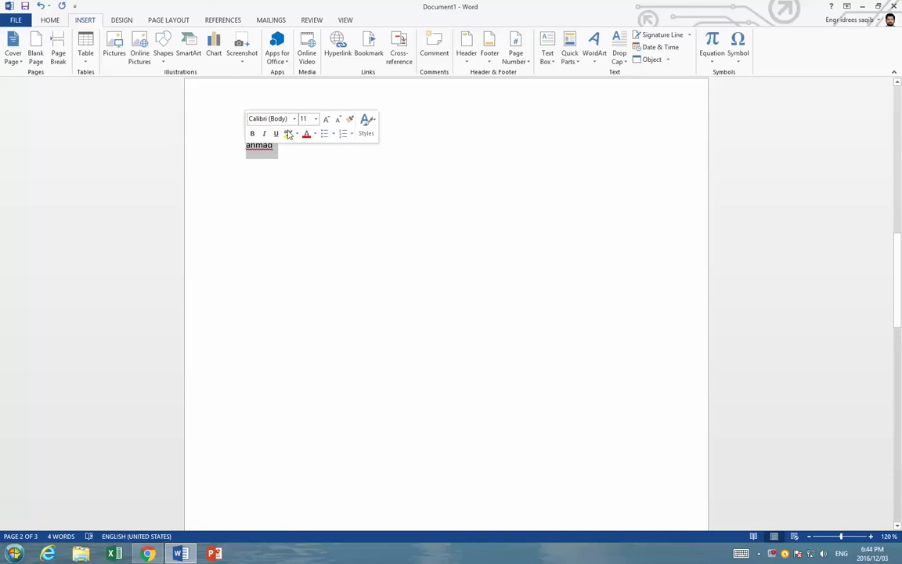
click(368, 53)
text(ahmad)
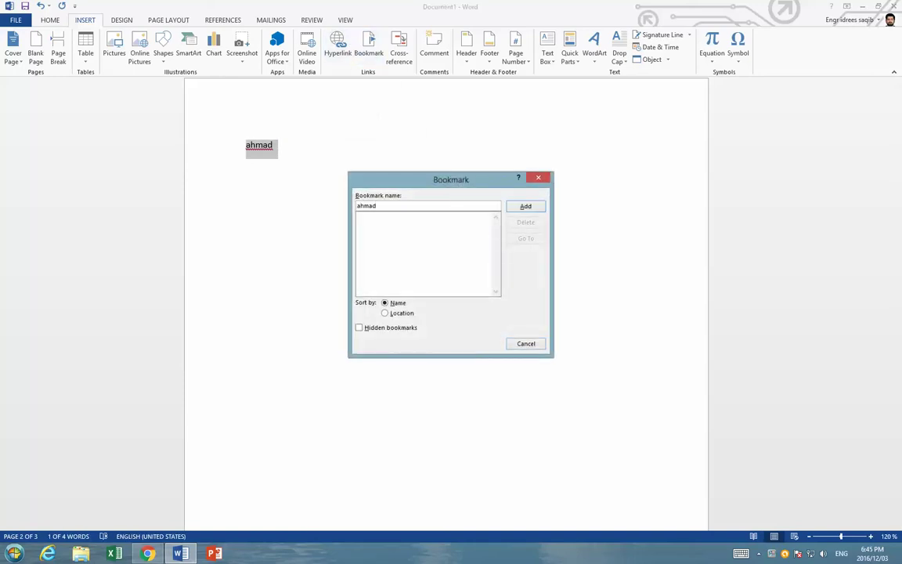
key(Return)
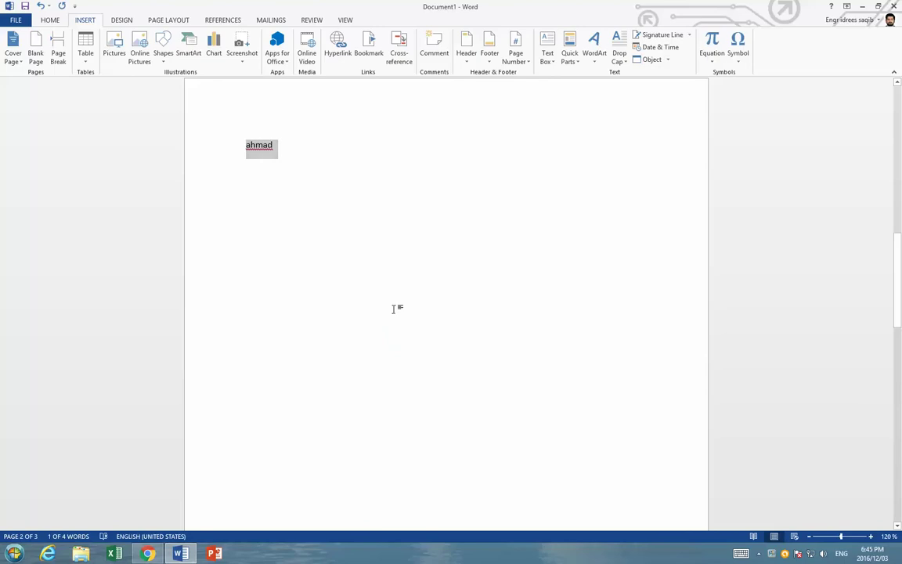
scroll(396, 313, down, 5)
scroll(307, 241, down, 5)
scroll(307, 241, up, 3)
double_click(255, 262)
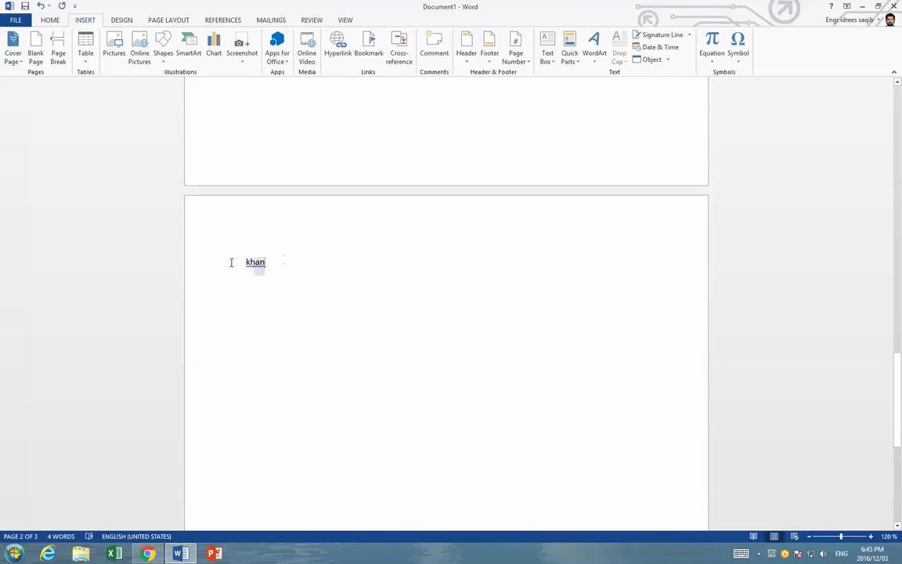
Add the selected page 3 name as a bookmark and return to the document start
click(367, 55)
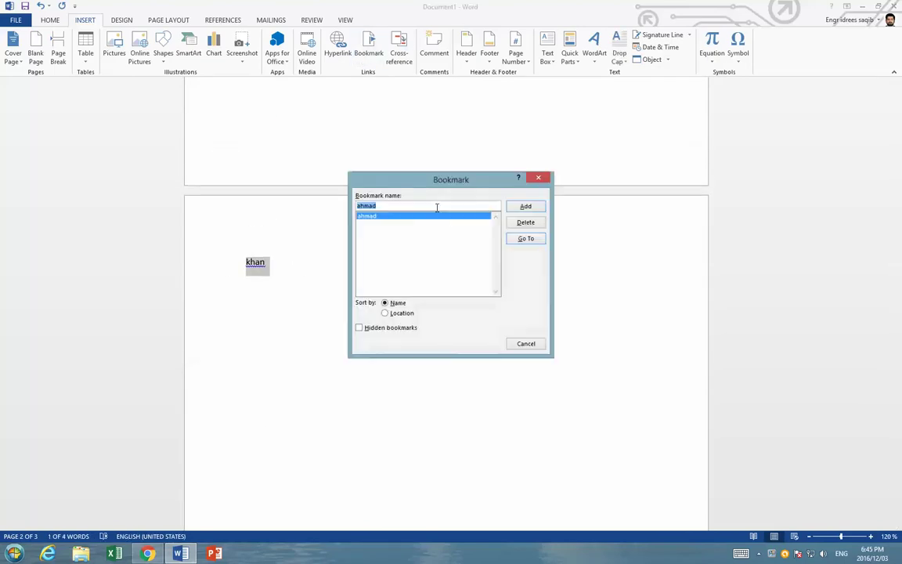
key(Return)
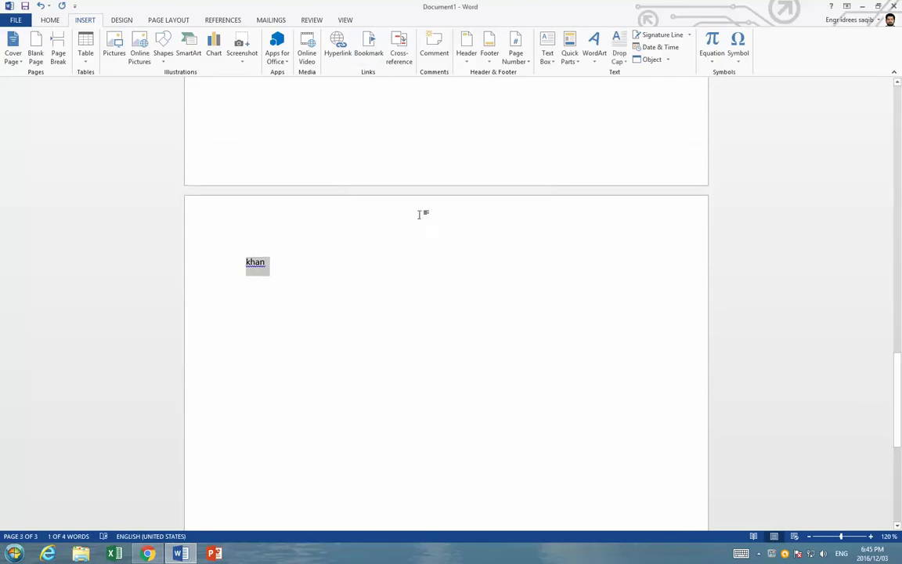
key(shift+F5)
Jump to the page 3 bookmark with Go To (Ctrl+G), then close the window
key(ctrl+g)
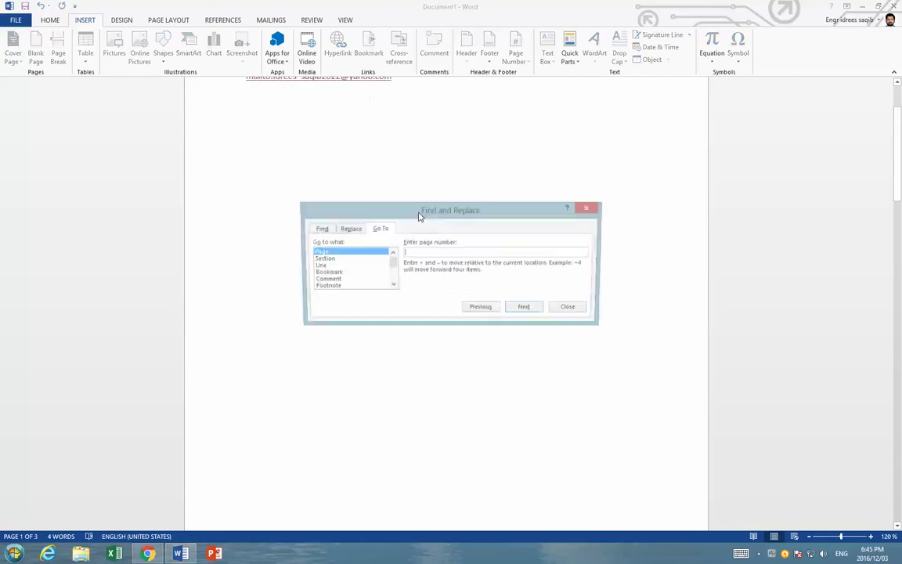
click(360, 273)
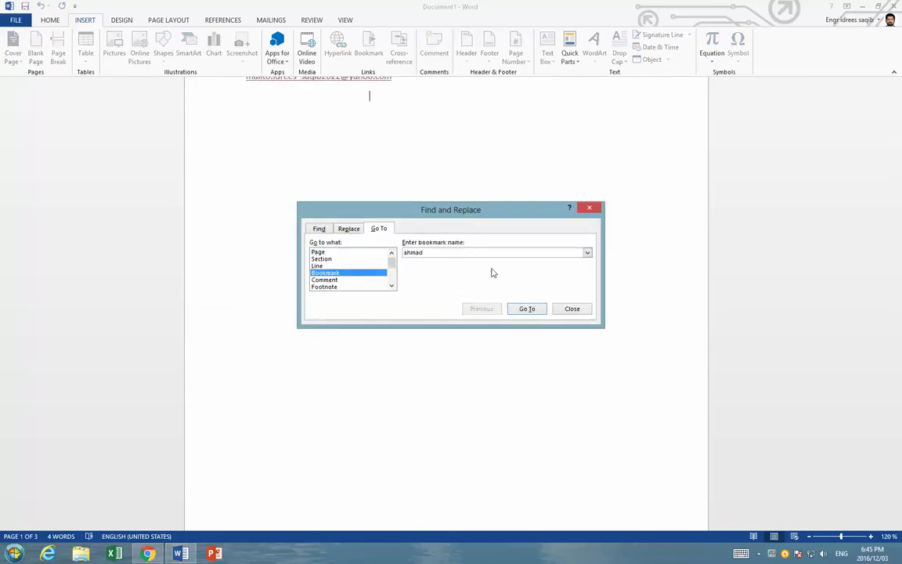
click(587, 253)
click(493, 269)
click(539, 312)
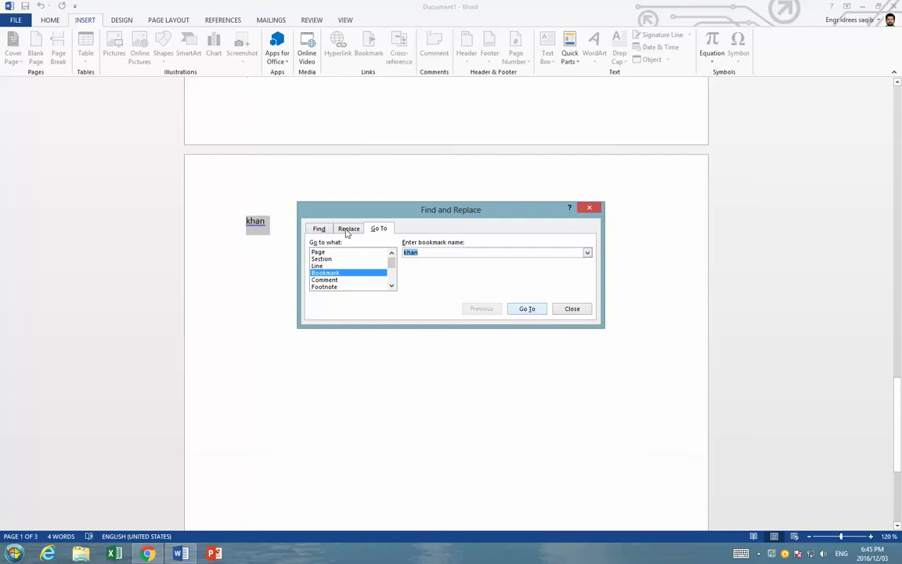
click(598, 210)
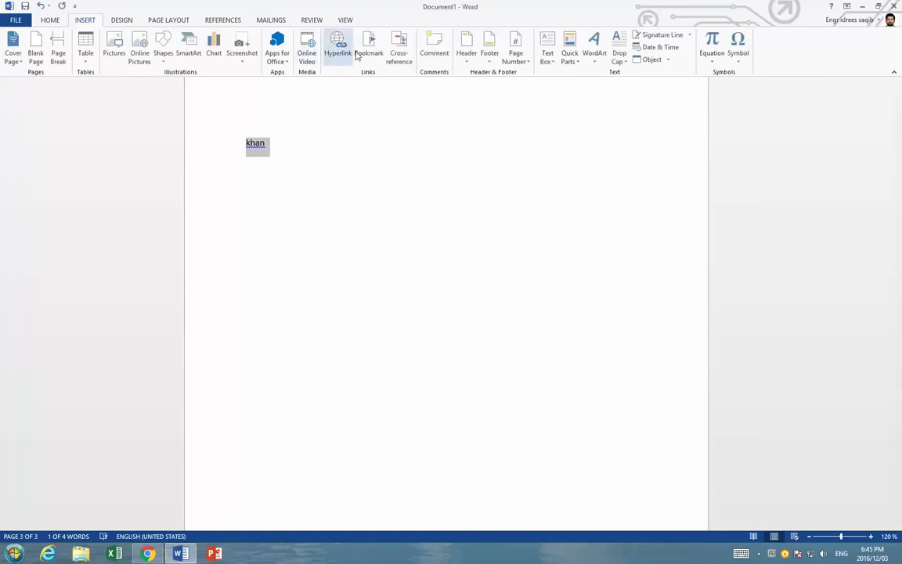
Add page 4 with a 'Pakistan' line followed by five =rand() sample paragraphs
scroll(444, 173, up, 2)
scroll(364, 204, down, 1)
scroll(364, 203, down, 1)
click(300, 229)
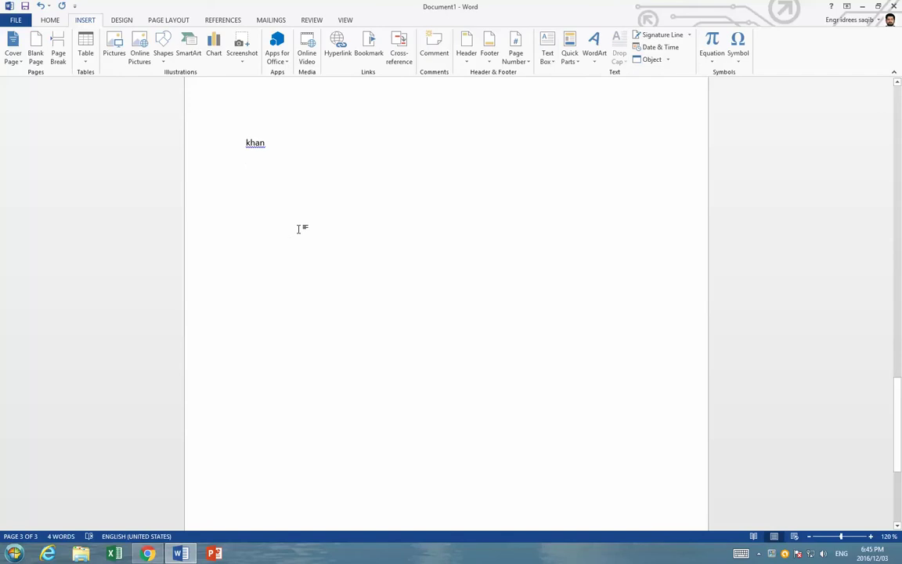
key(ctrl+Return)
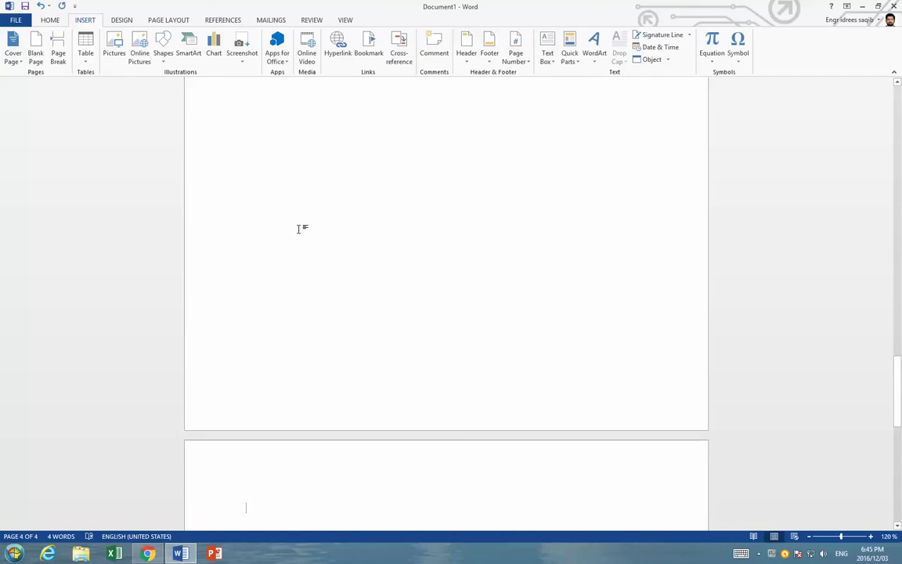
text(pakist)
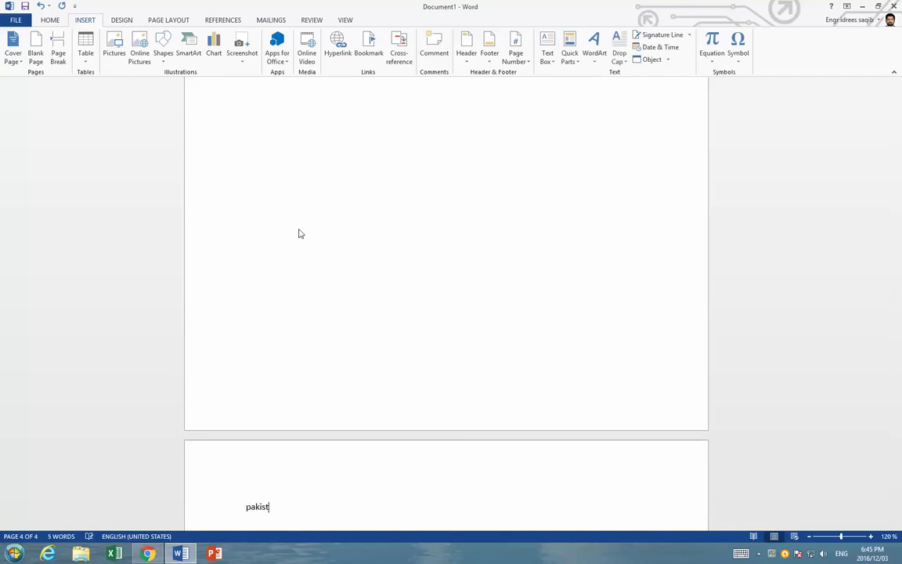
text(n)
key(Return)
text(=r)
key(Return)
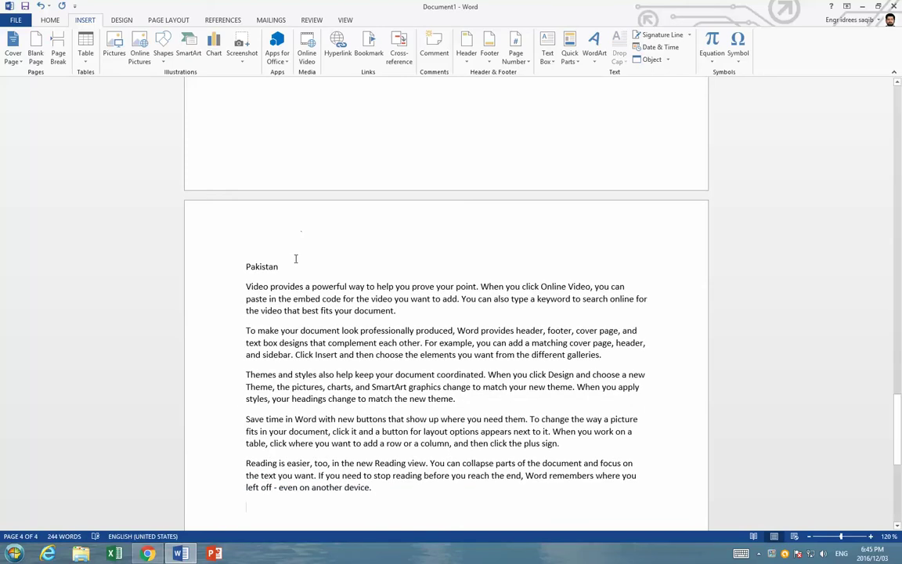
Apply Heading 1 to the Pakistan line (Ctrl+Alt+1)
click(195, 266)
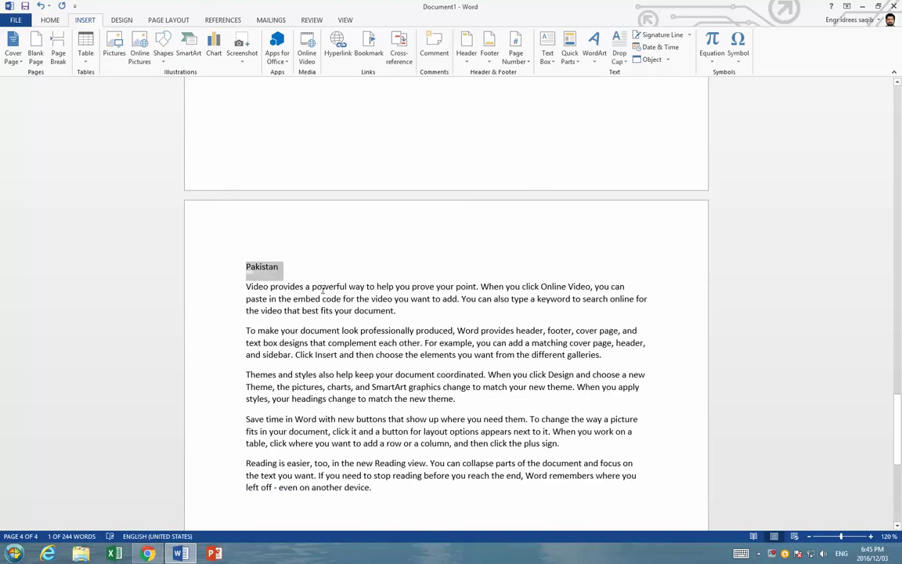
key(ctrl+alt+1)
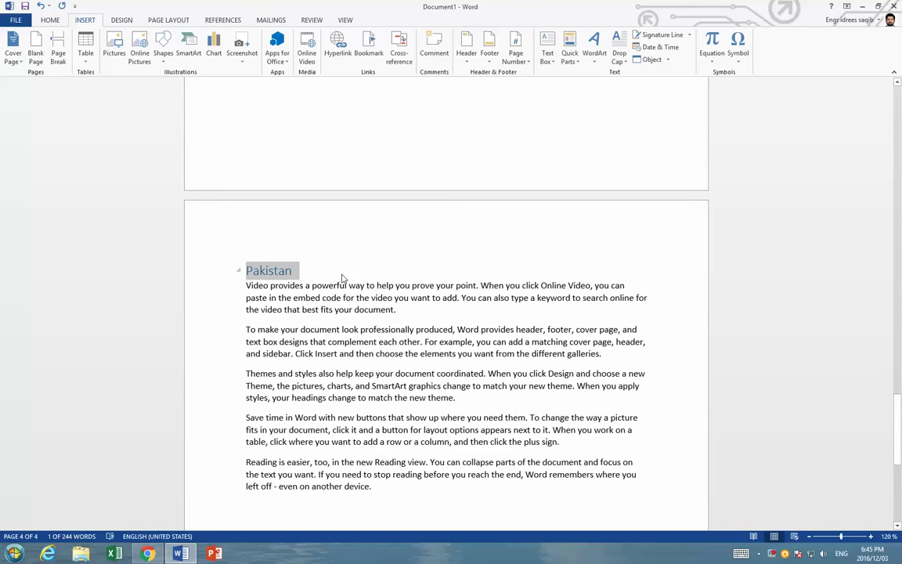
scroll(369, 243, up, 5)
scroll(372, 255, up, 15)
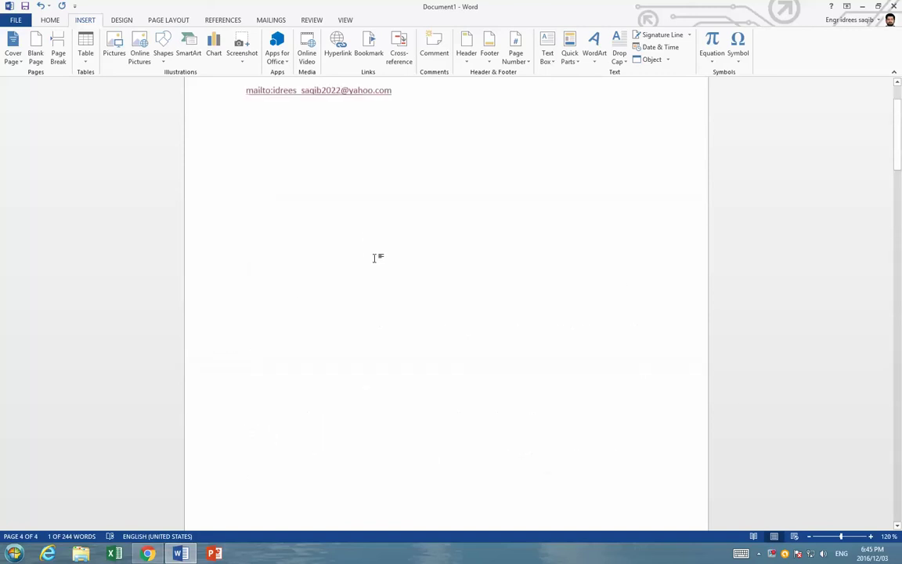
Preview the Pakistan heading under Place in This Document, cancel, and open Cross-reference
scroll(369, 251, up, 20)
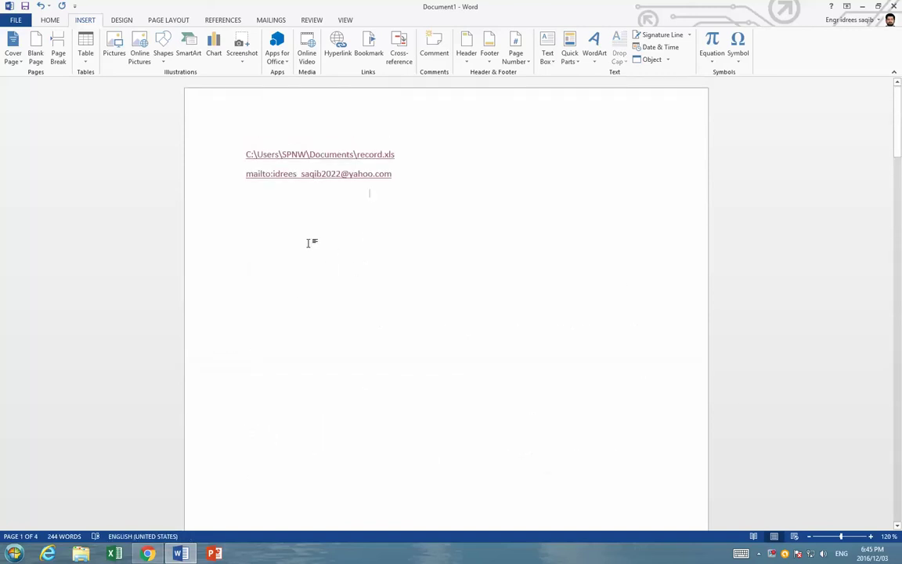
key(ctrl+k)
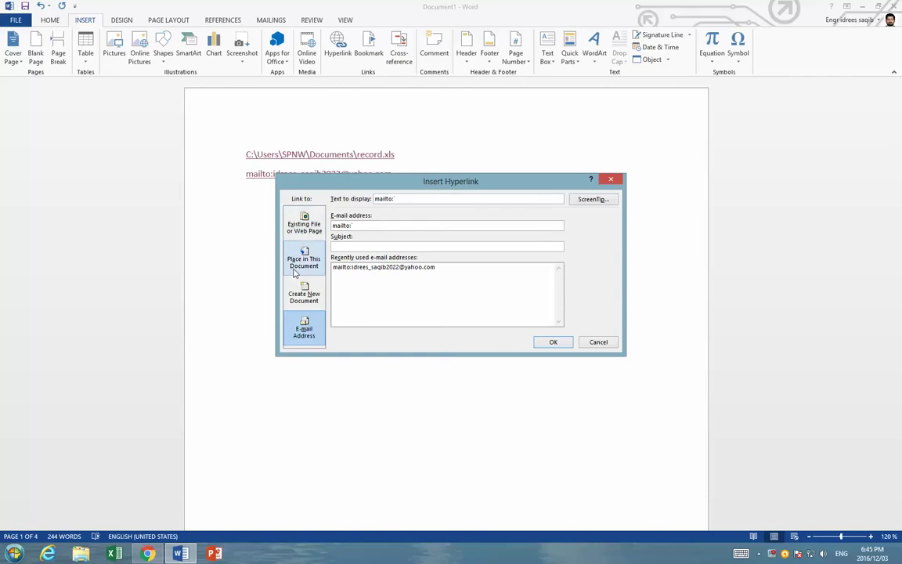
click(309, 254)
click(366, 244)
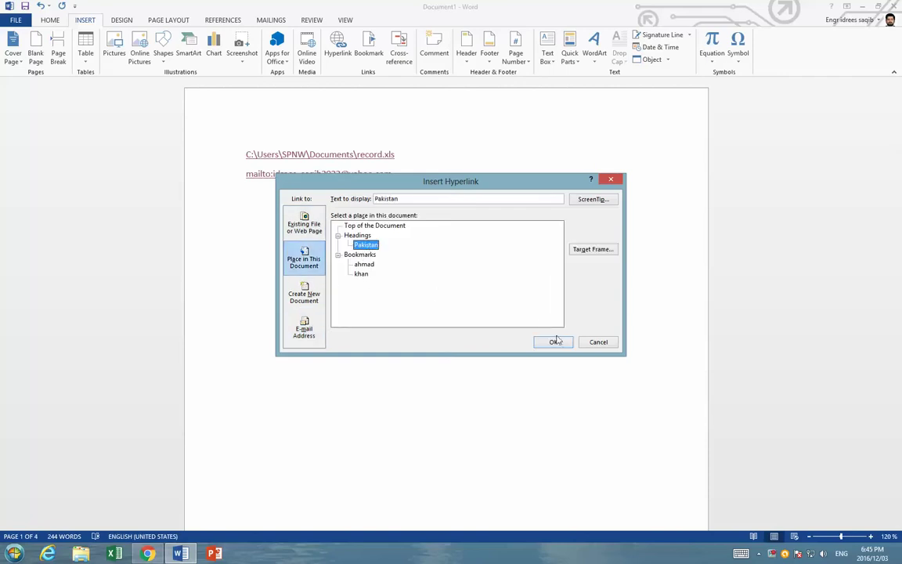
click(556, 342)
click(400, 50)
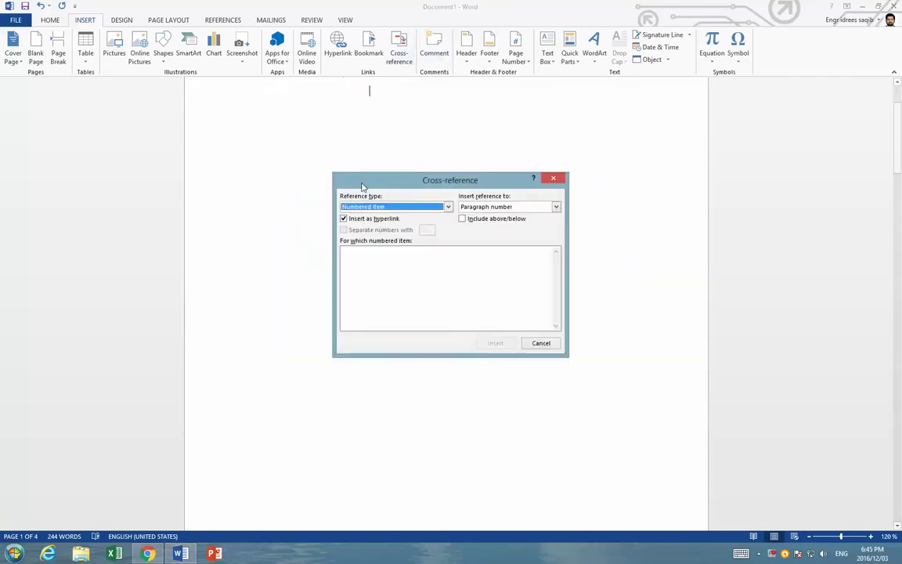
Insert a Heading-type cross-reference to Pakistan and close the dialog
click(356, 206)
click(378, 224)
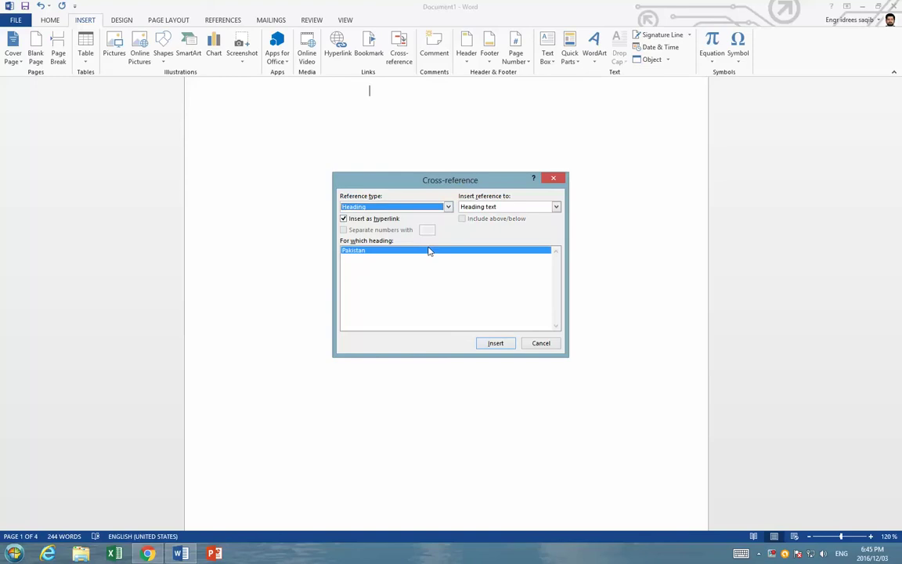
click(497, 343)
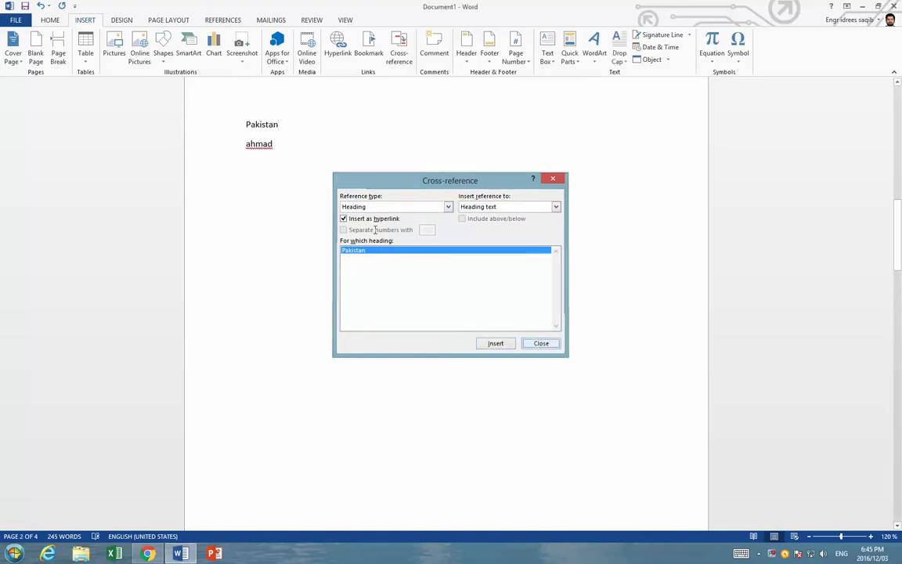
click(541, 343)
Delete the page break before Pakistan and add one after it, keeping the page 2 name separate
scroll(298, 235, up, 5)
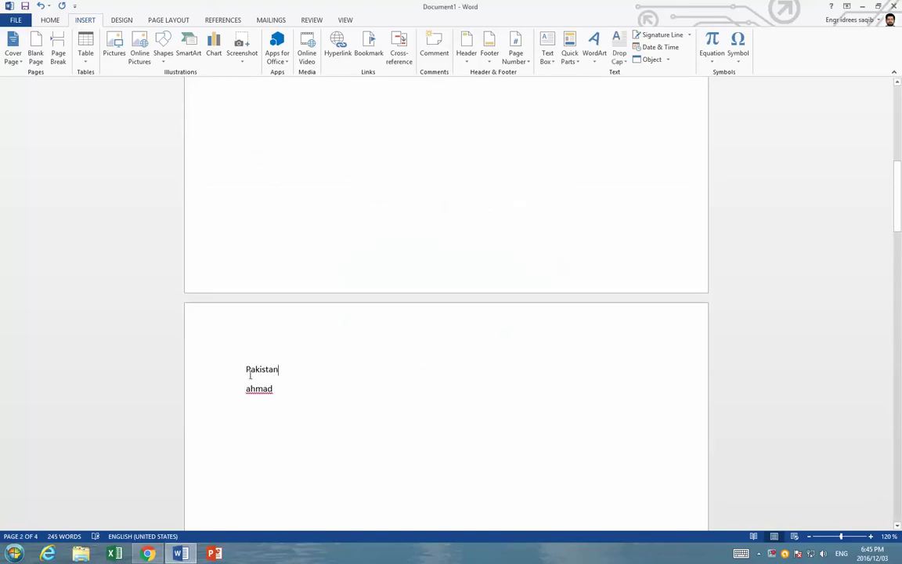
click(266, 373)
key(BackSpace)
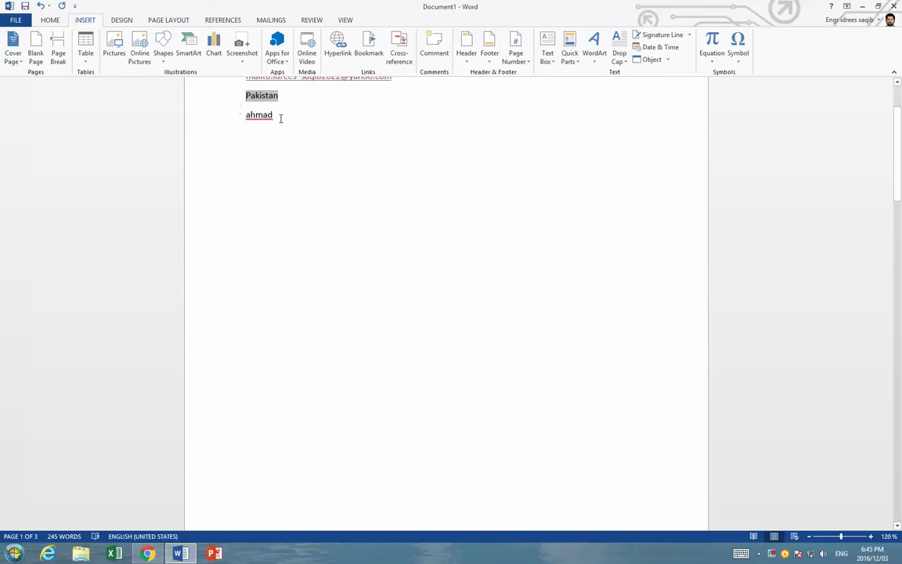
click(297, 99)
key(ctrl+Return)
Start typing =rand() under the page 2 name
scroll(345, 99, up, 3)
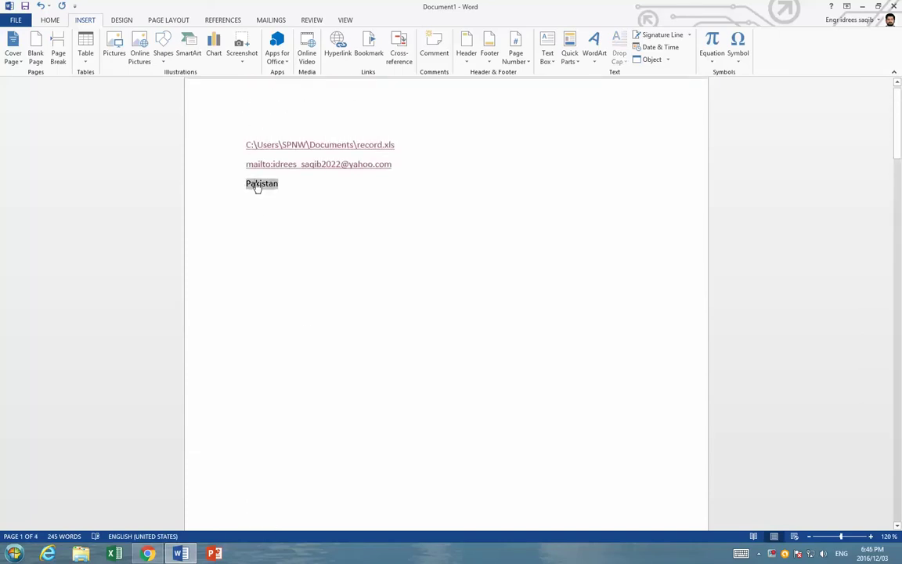
scroll(290, 195, down, 10)
scroll(313, 200, down, 10)
scroll(319, 201, down, 5)
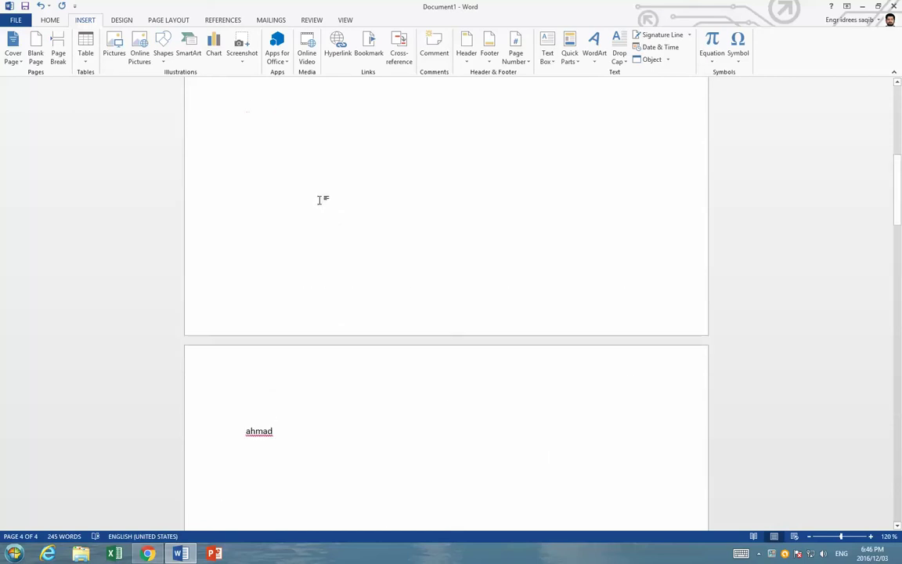
scroll(320, 200, up, 20)
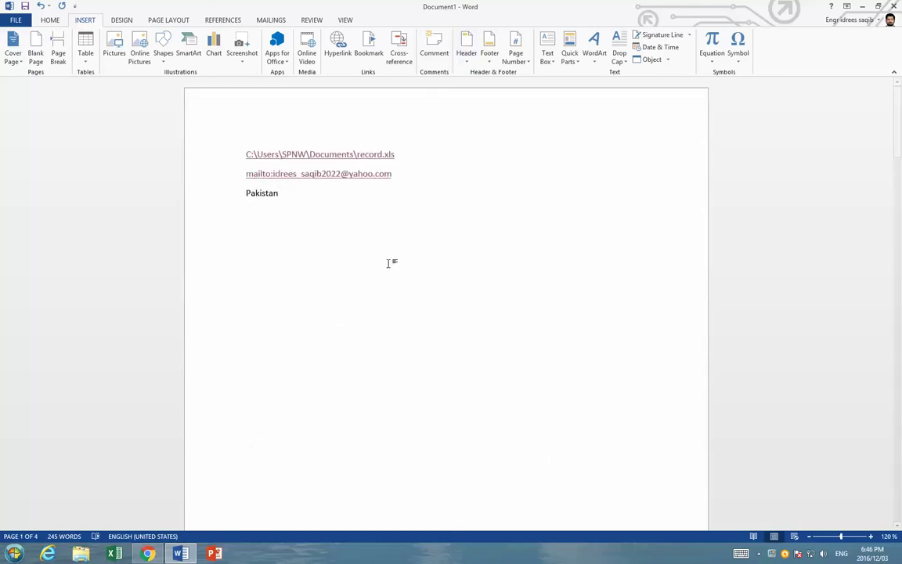
scroll(342, 276, down, 10)
scroll(334, 275, down, 12)
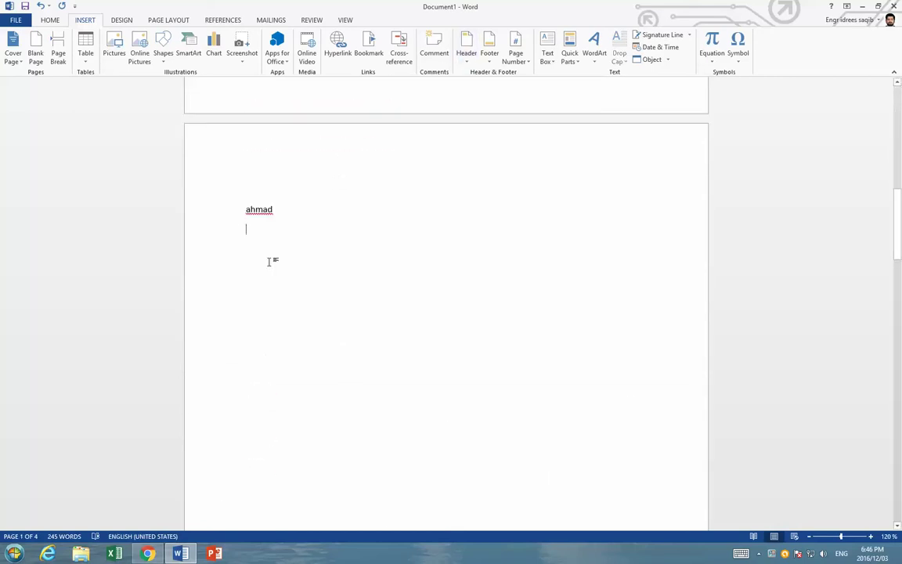
text(=rand()
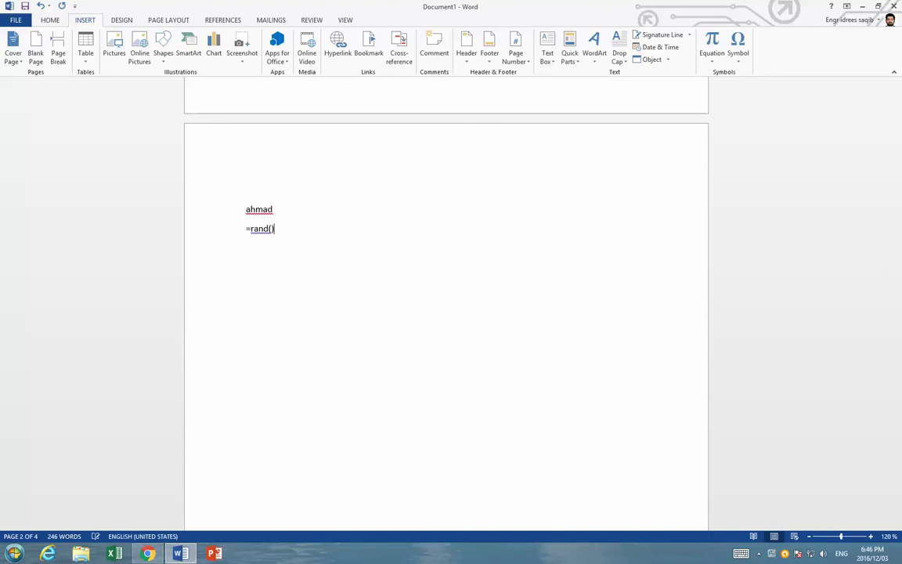
Expand =rand() into five paragraphs, comment 'dasd' on 'powerful', and open the header
key(Return)
double_click(329, 228)
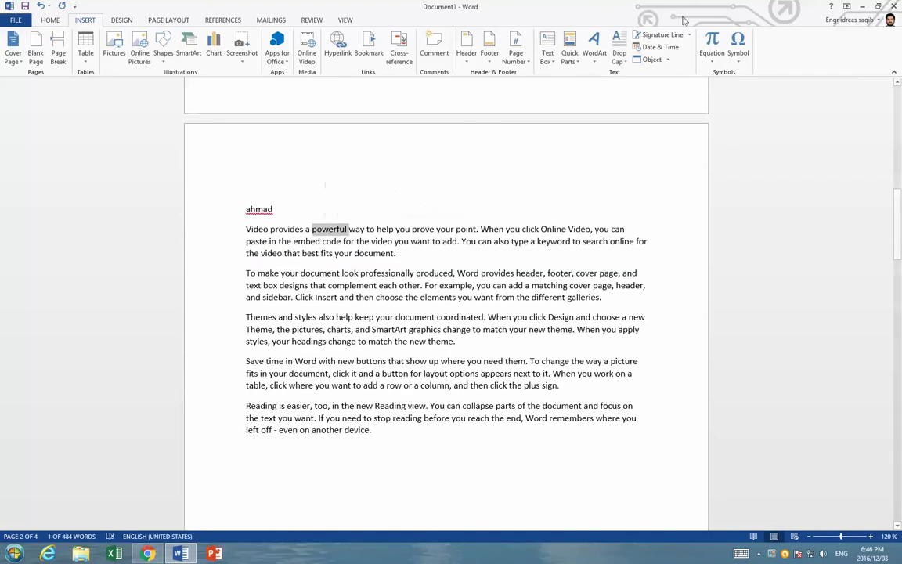
click(434, 45)
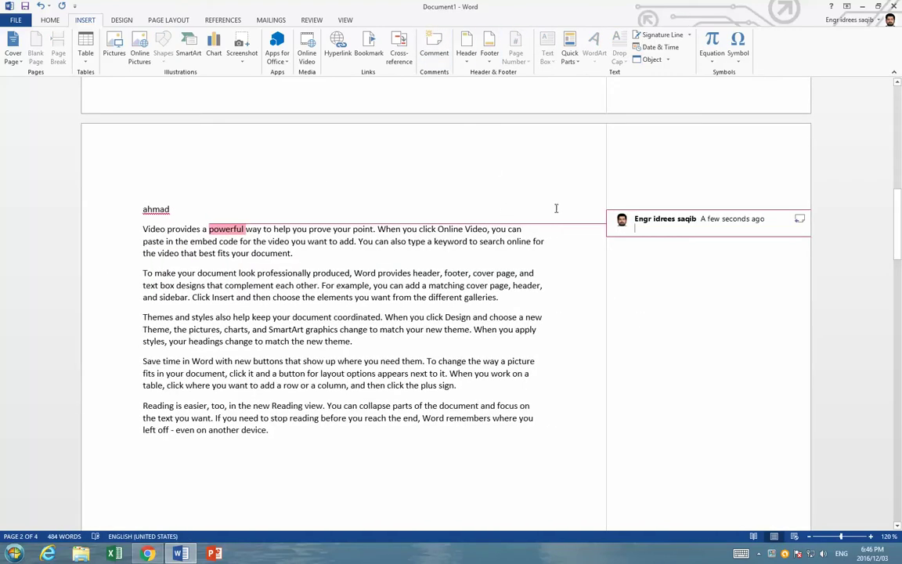
text(dasd)
click(326, 180)
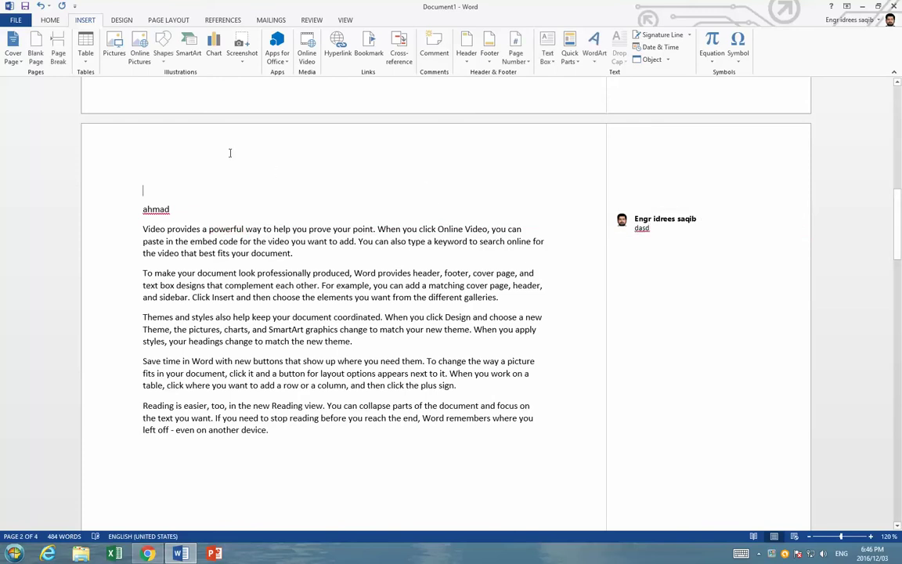
double_click(229, 153)
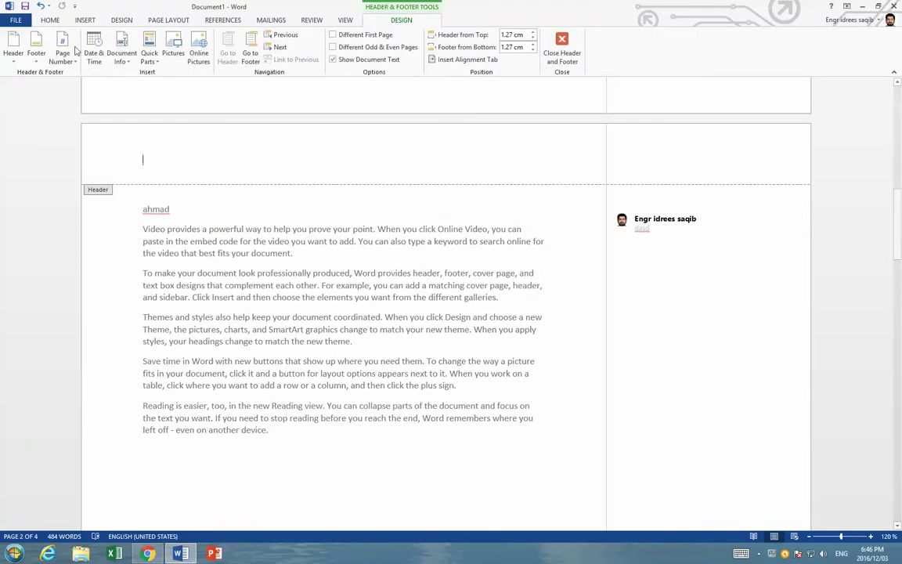
Draw a small empty text box at the left of the page 2 header using Draw Text Box
click(85, 20)
click(548, 48)
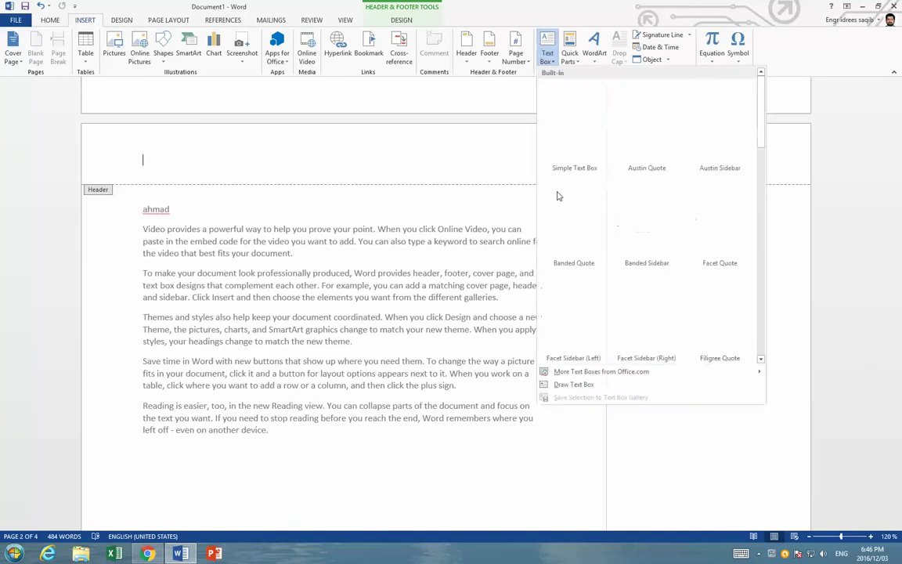
click(563, 384)
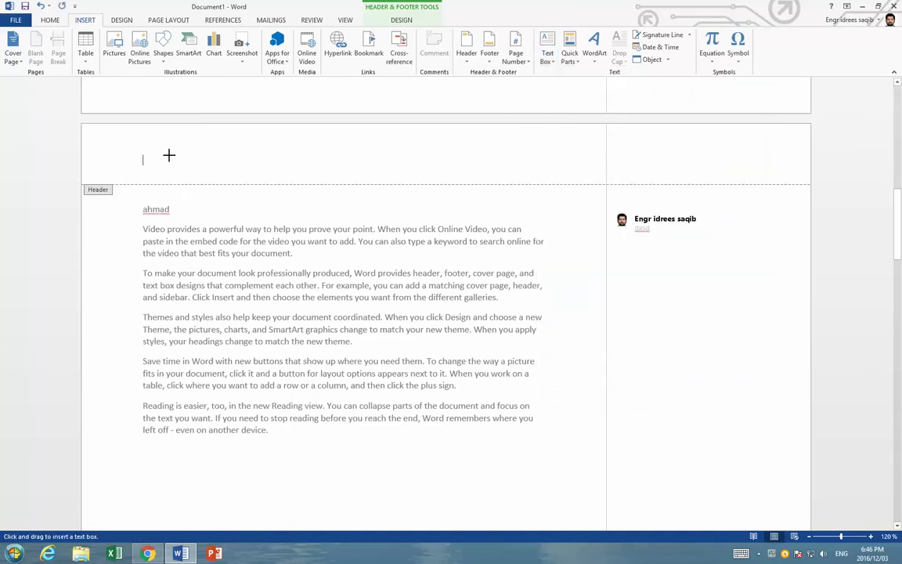
drag(145, 132, 194, 182)
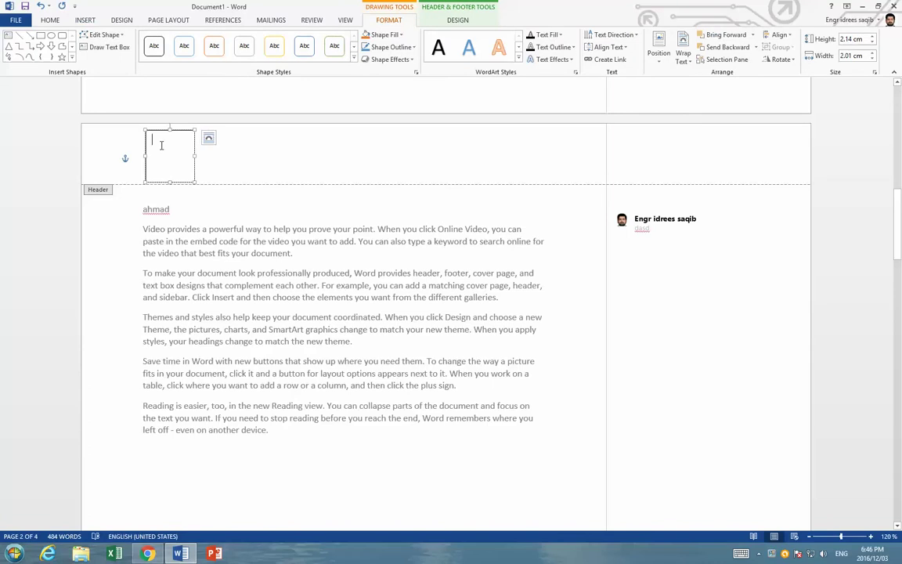
click(85, 20)
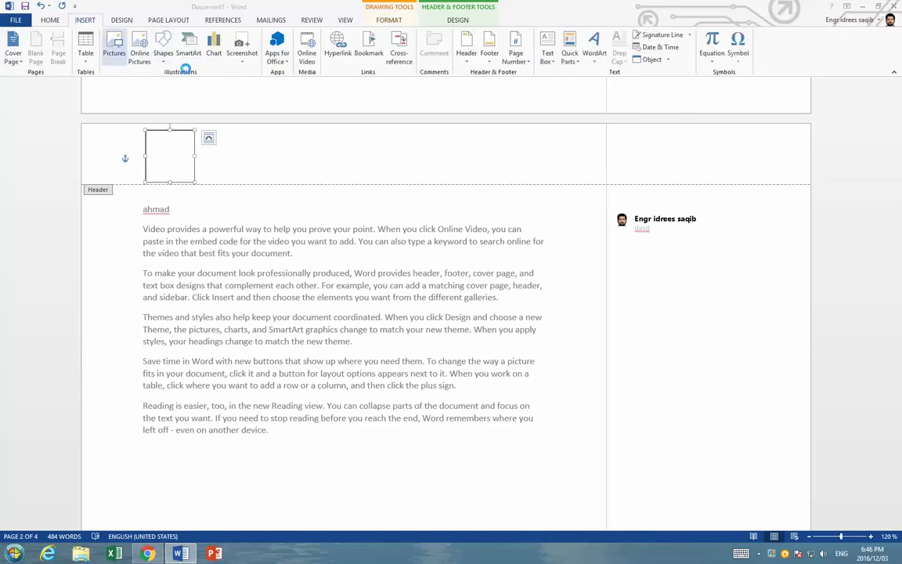
Insert the logo image from Local Disk (F:) into the page 2 header's text box
drag(84, 148, 84, 226)
click(69, 137)
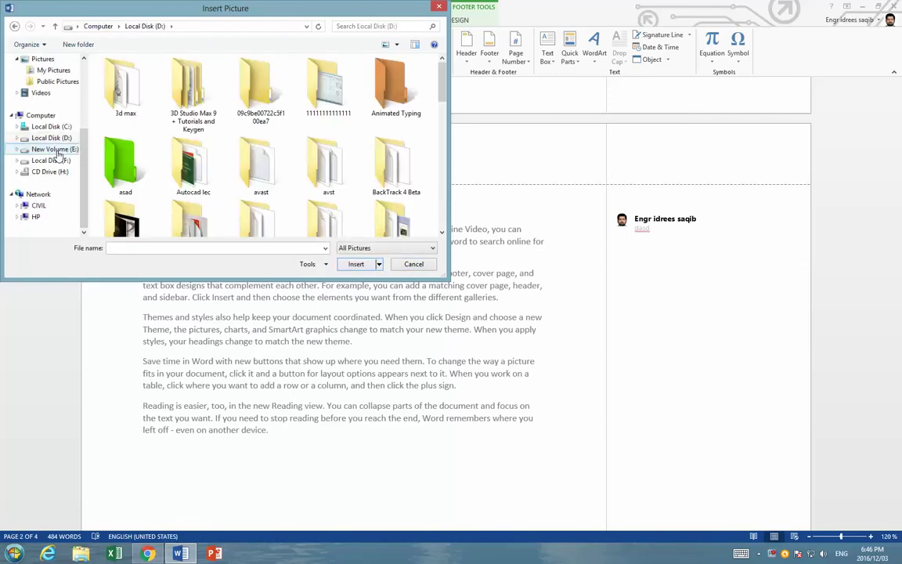
drag(441, 95, 441, 242)
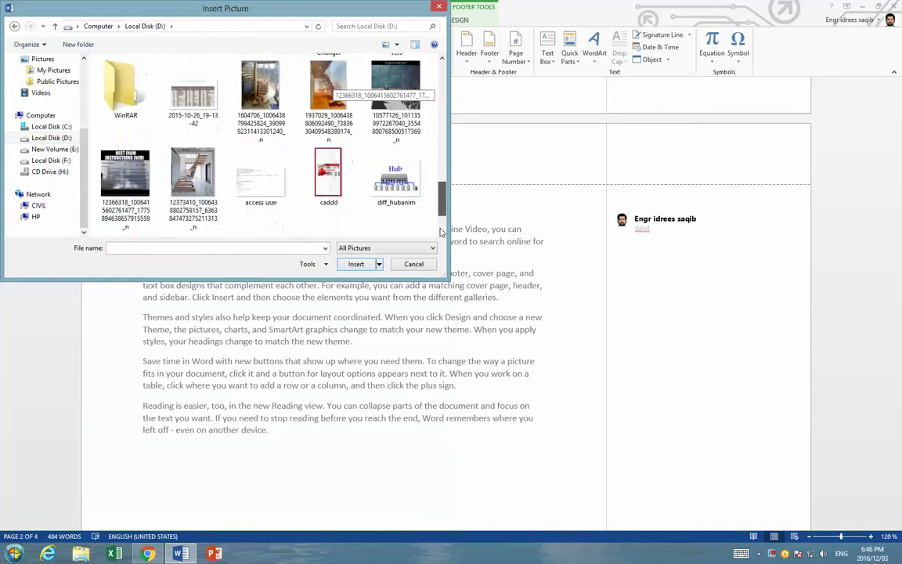
scroll(226, 206, up, 5)
scroll(226, 206, up, 3)
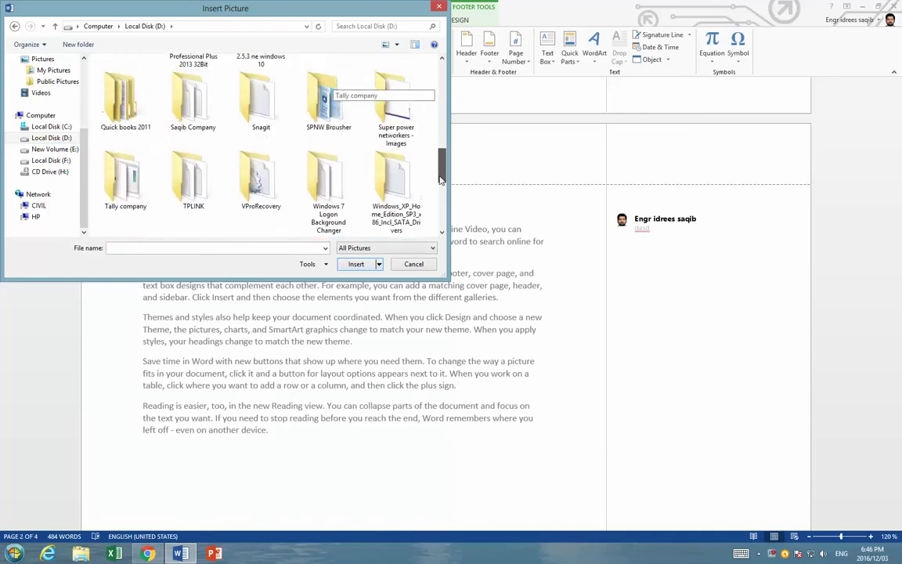
scroll(226, 206, up, 3)
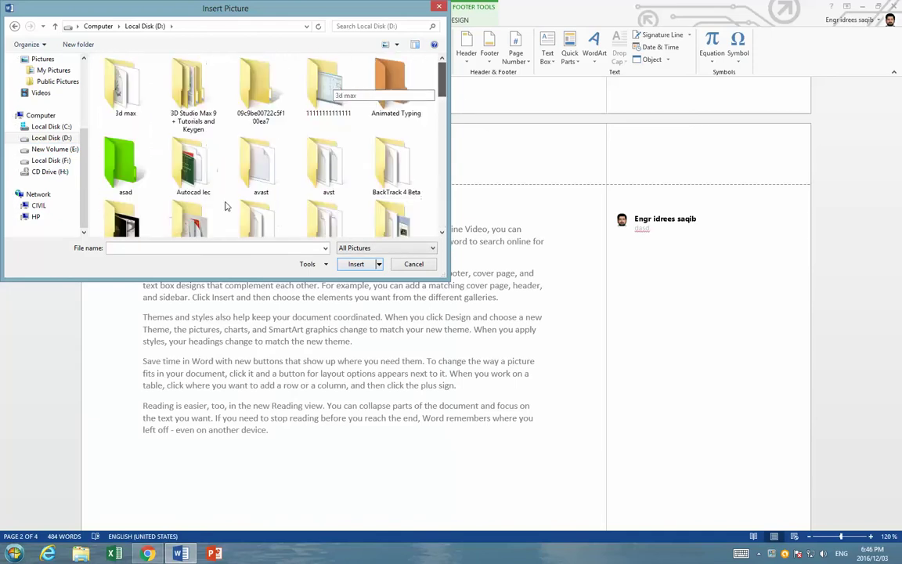
click(50, 160)
scroll(426, 158, down, 3)
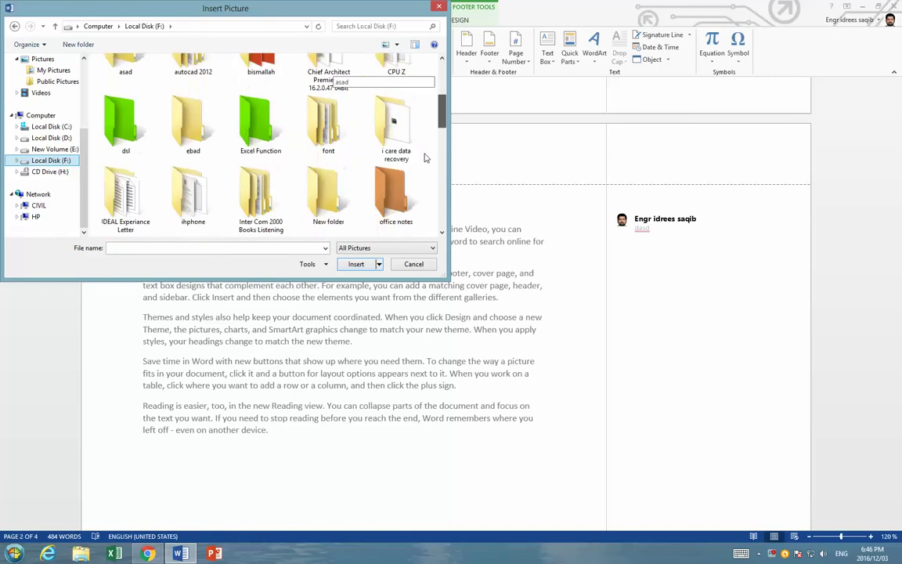
scroll(426, 157, down, 10)
click(384, 264)
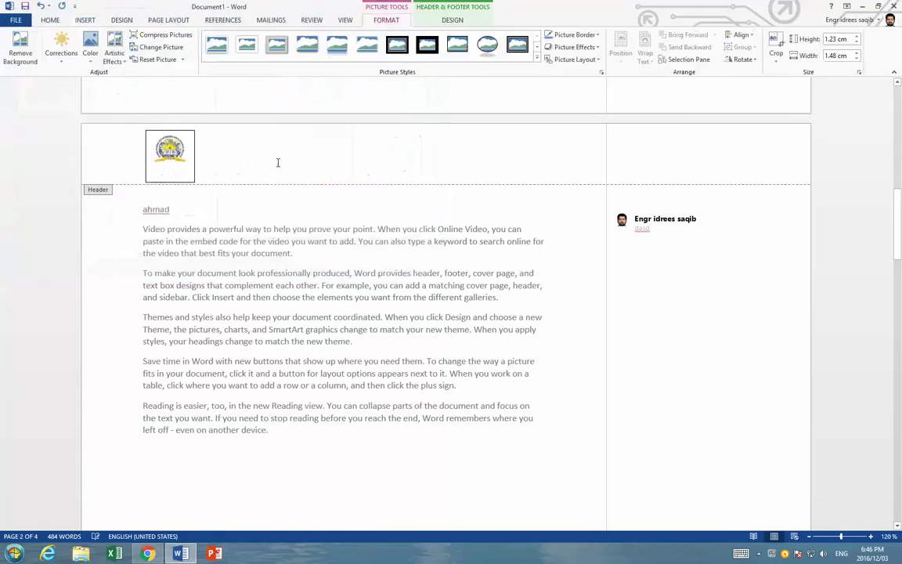
click(194, 157)
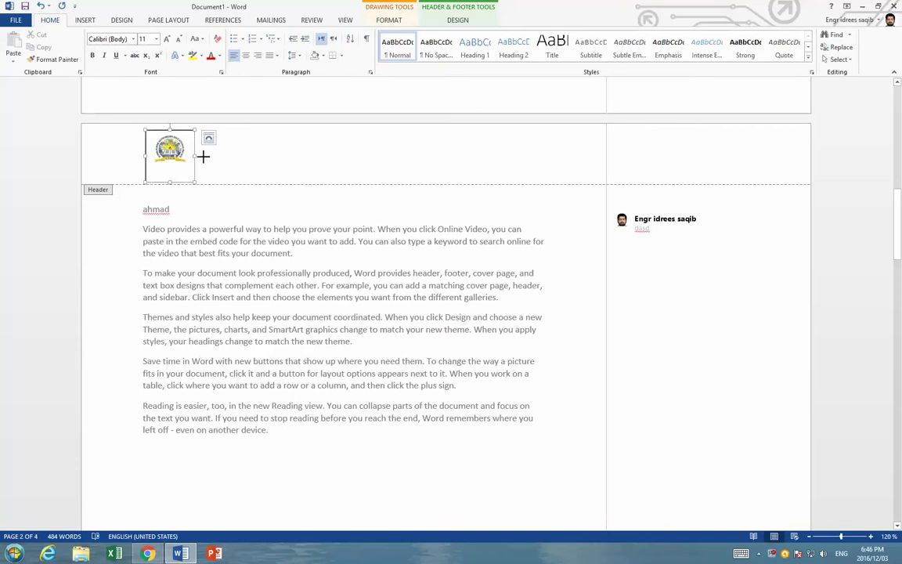
Move the logo out of its bordered text box so the empty box disappears
drag(195, 157, 237, 157)
click(169, 151)
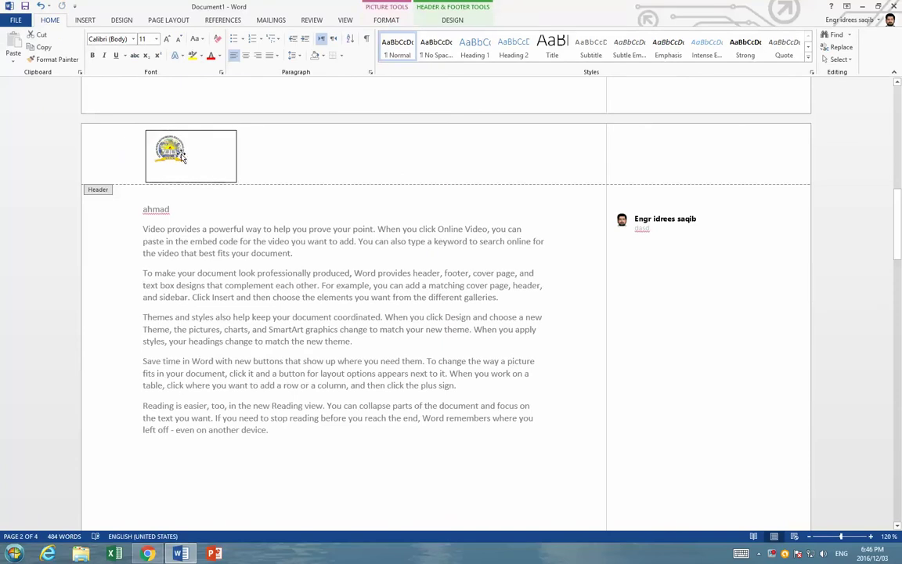
double_click(181, 158)
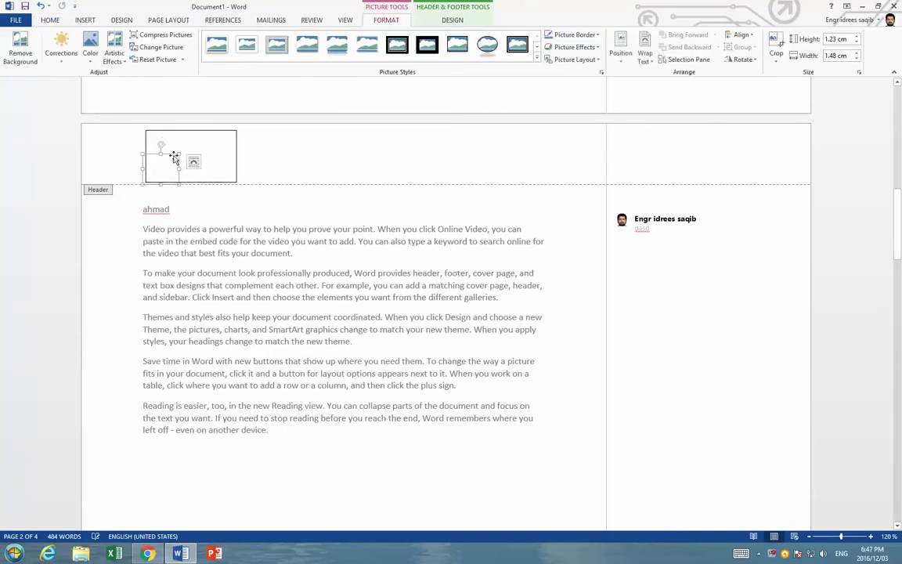
key(Delete)
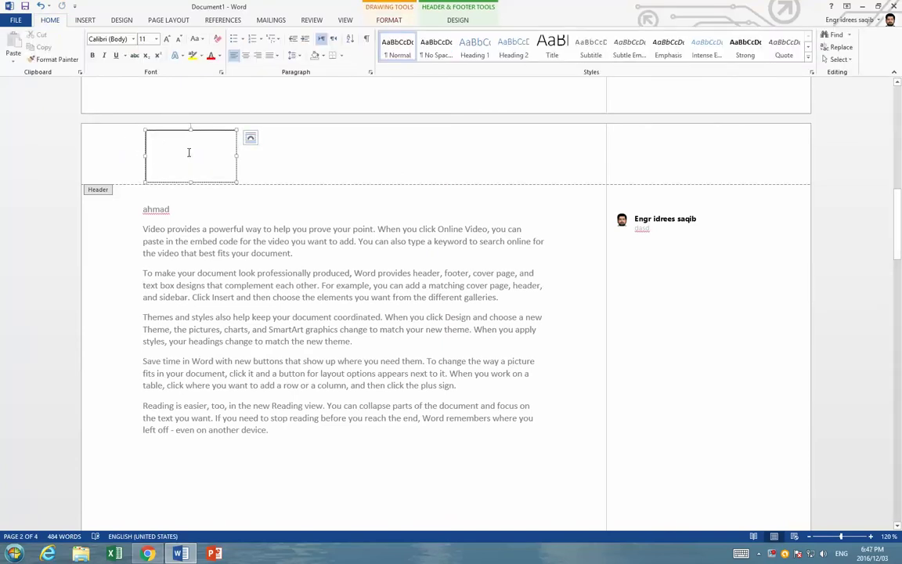
key(ctrl+z)
click(209, 163)
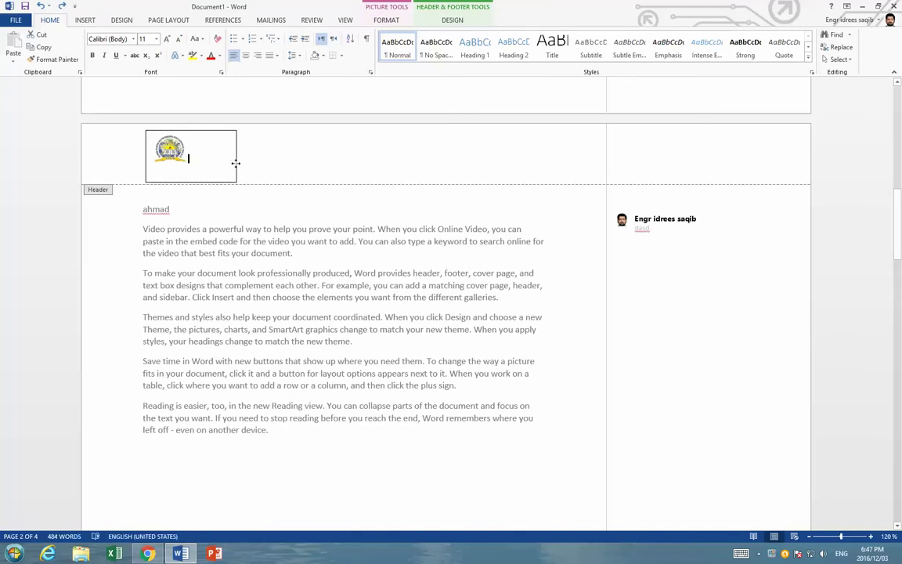
drag(235, 163, 313, 165)
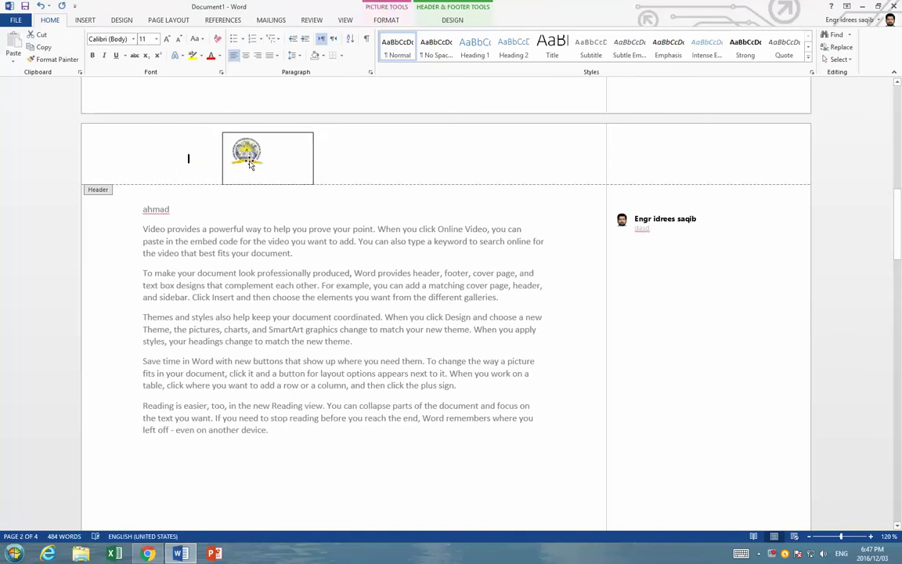
drag(249, 163, 169, 160)
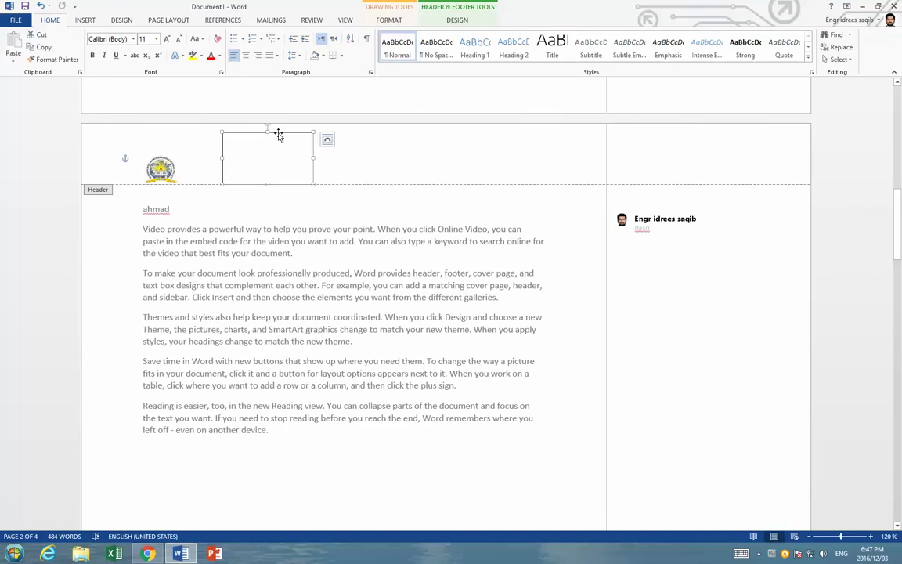
click(225, 145)
Enlarge the header logo by dragging its corner handle
click(163, 168)
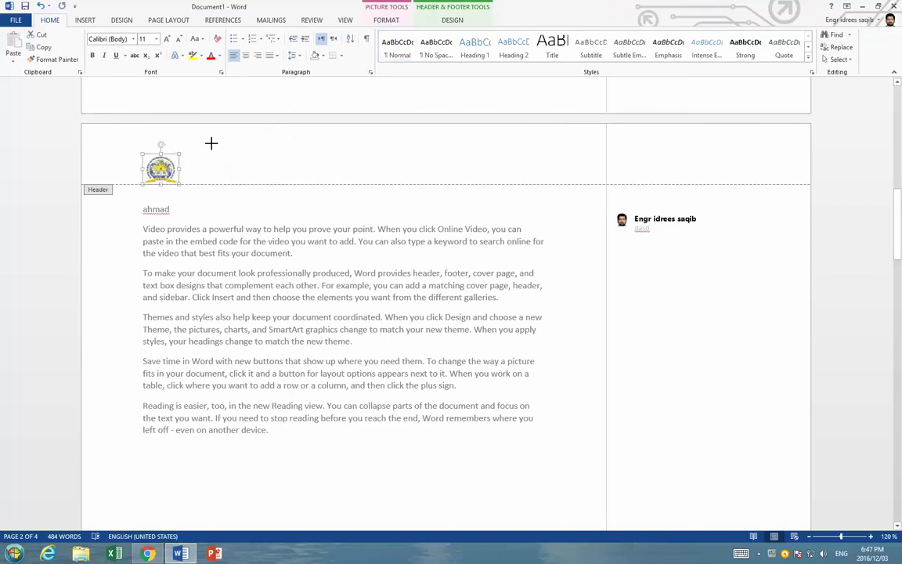
drag(179, 150, 218, 141)
click(255, 190)
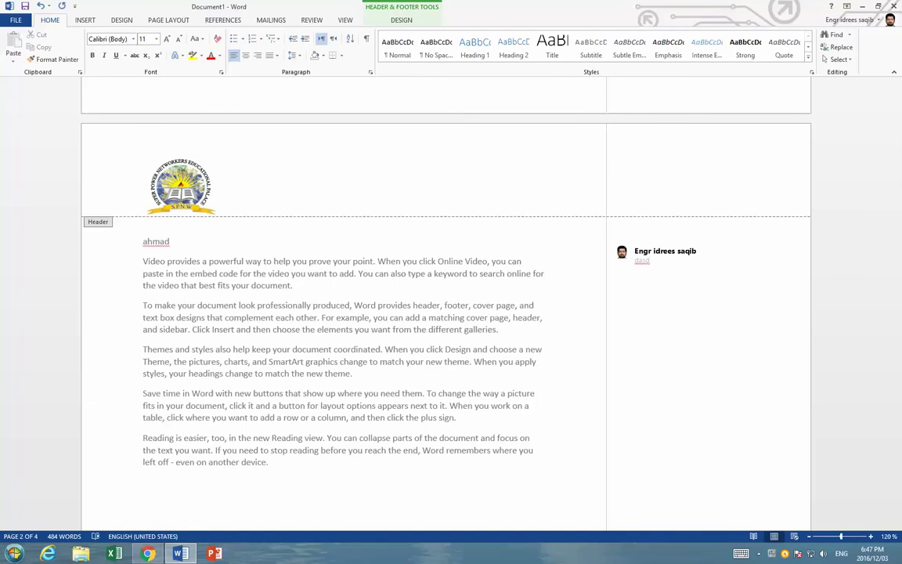
Type the title 'Super power networkers' after the logo in the header
text(Super power networ)
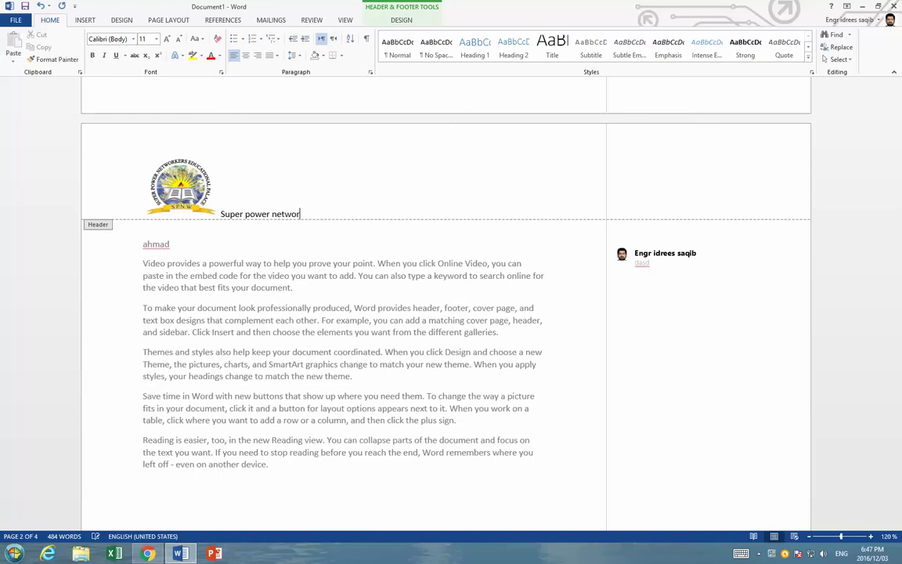
text(s)
key(Return)
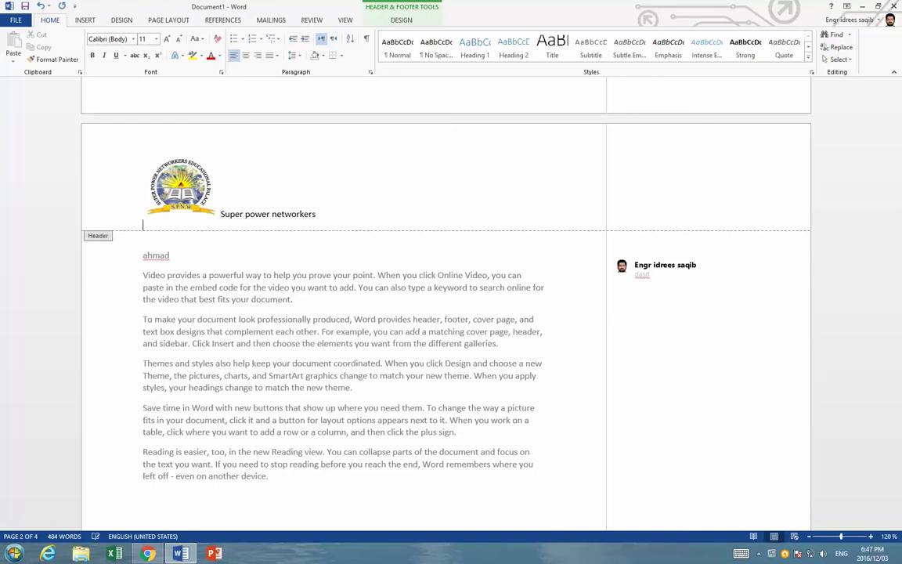
key(BackSpace)
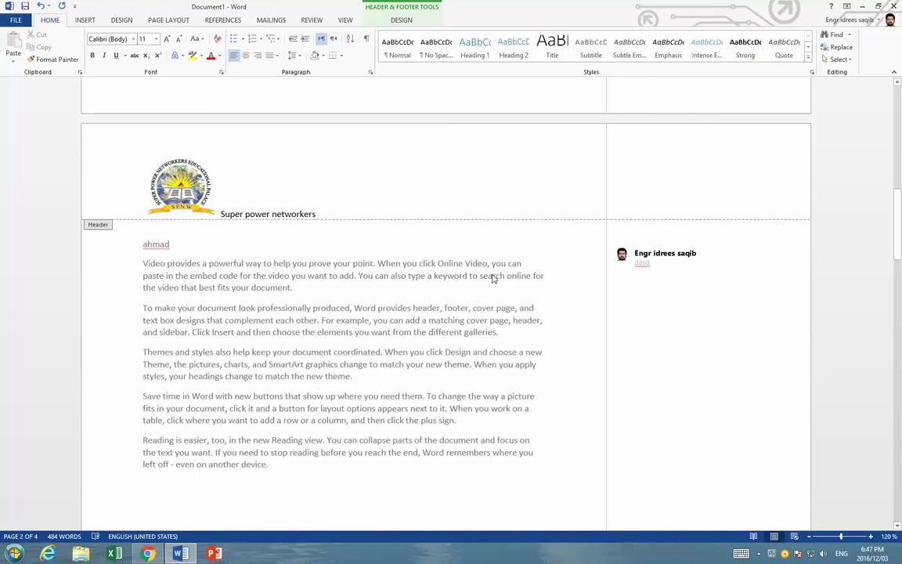
Enlarge the font of the Super power networkers title
double_click(509, 231)
double_click(254, 207)
drag(336, 212, 238, 217)
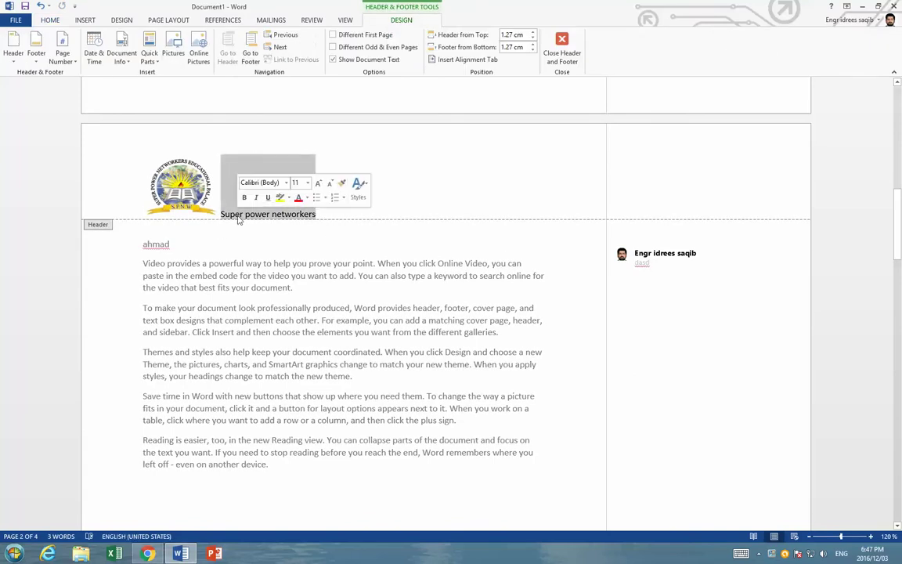
key(ctrl+shift+period)
key(ctrl+shift+period)
key(ctrl+shift+period)
key(ctrl+shift+period)
key(ctrl+shift+period)
key(ctrl+shift+period)
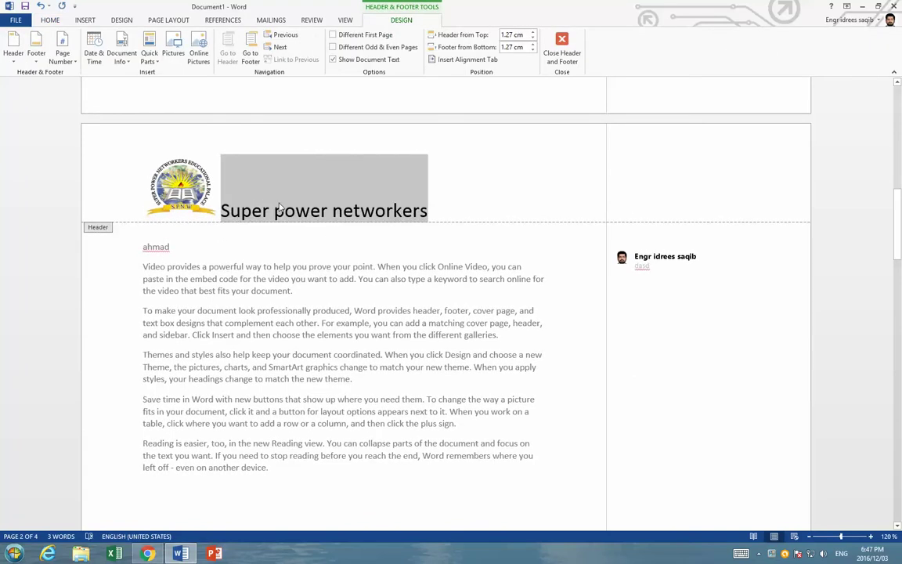
Remove the whole header line holding the logo and title
click(392, 202)
triple_click(463, 207)
key(ctrl+c)
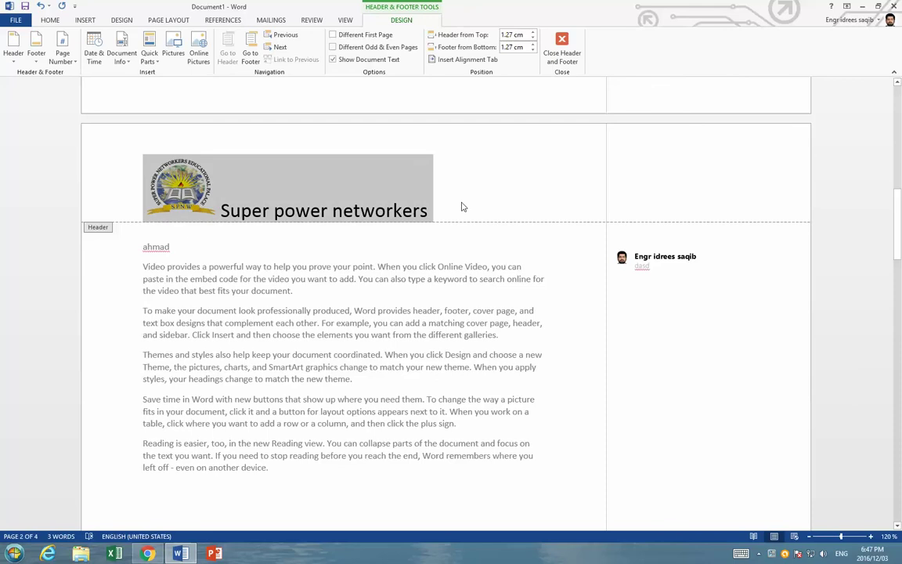
key(Delete)
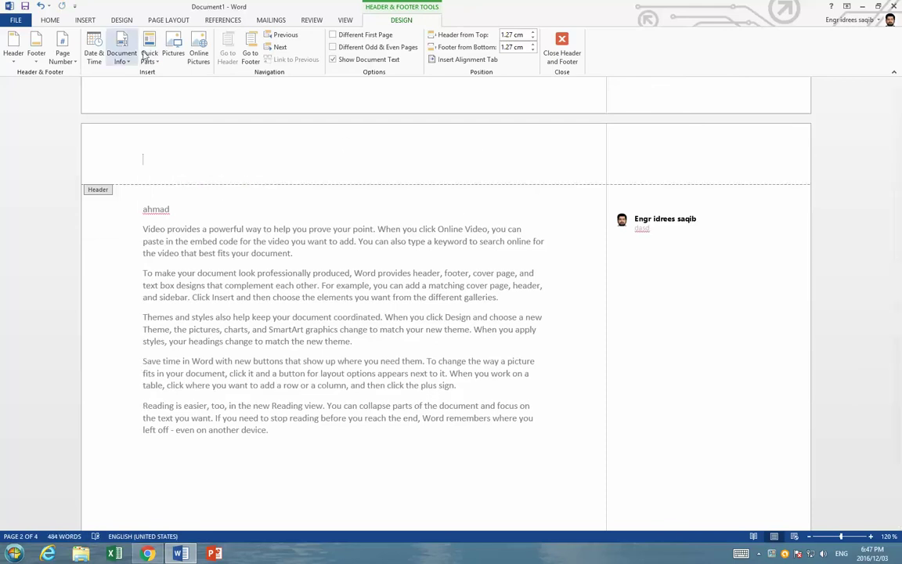
Add a Plain Number 3 page number beside the pasted logo and title, then close the header
click(63, 56)
mouse_move(82, 73)
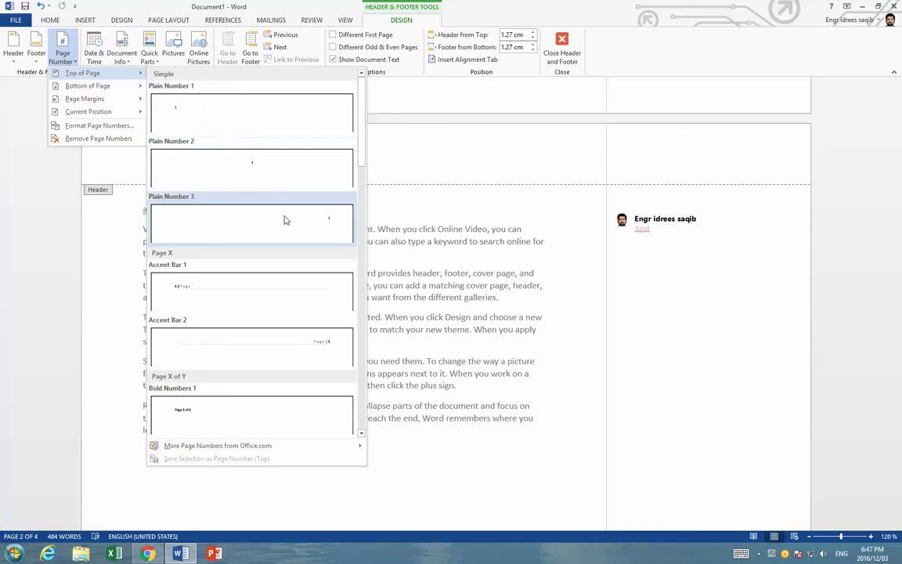
click(284, 218)
key(ctrl+v)
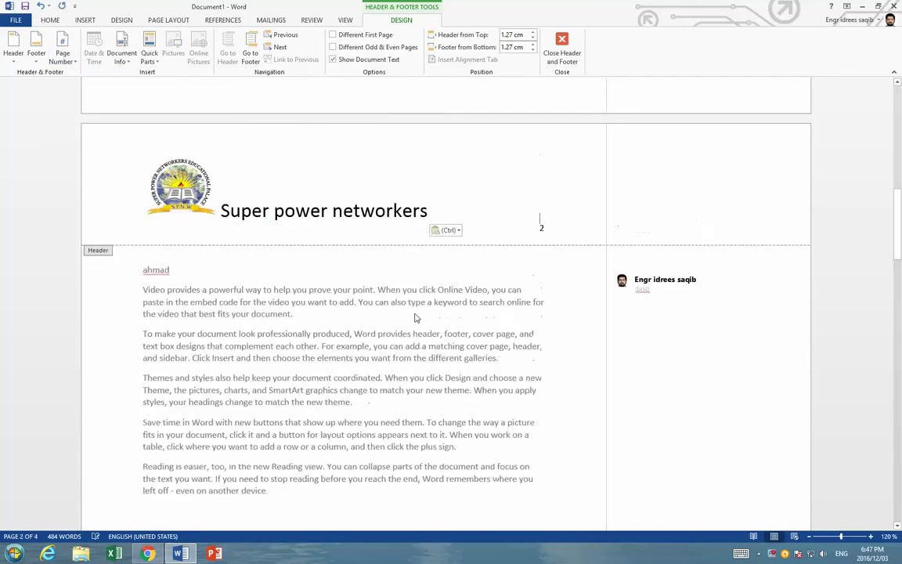
click(62, 55)
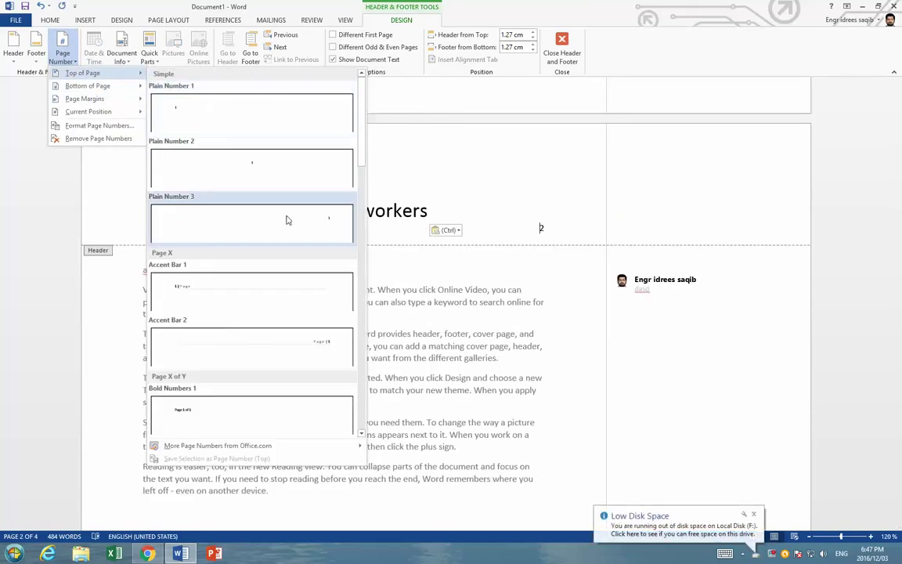
click(287, 219)
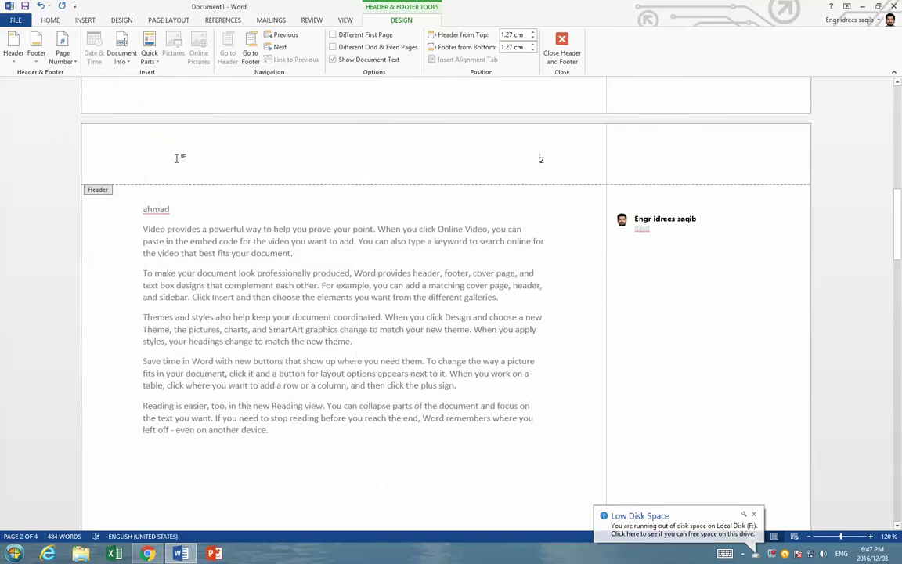
key(ctrl+v)
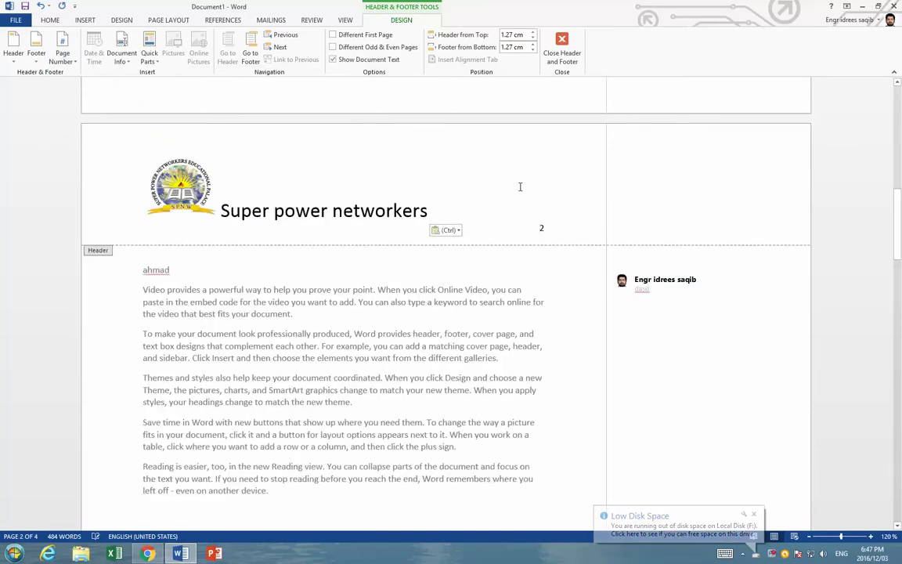
key(BackSpace)
key(BackSpace)
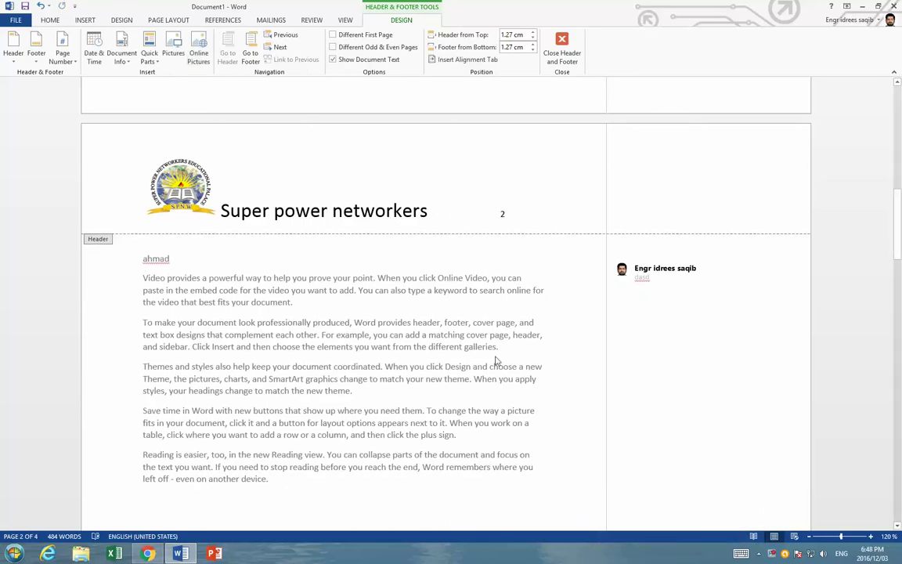
double_click(349, 390)
scroll(281, 416, down, 2)
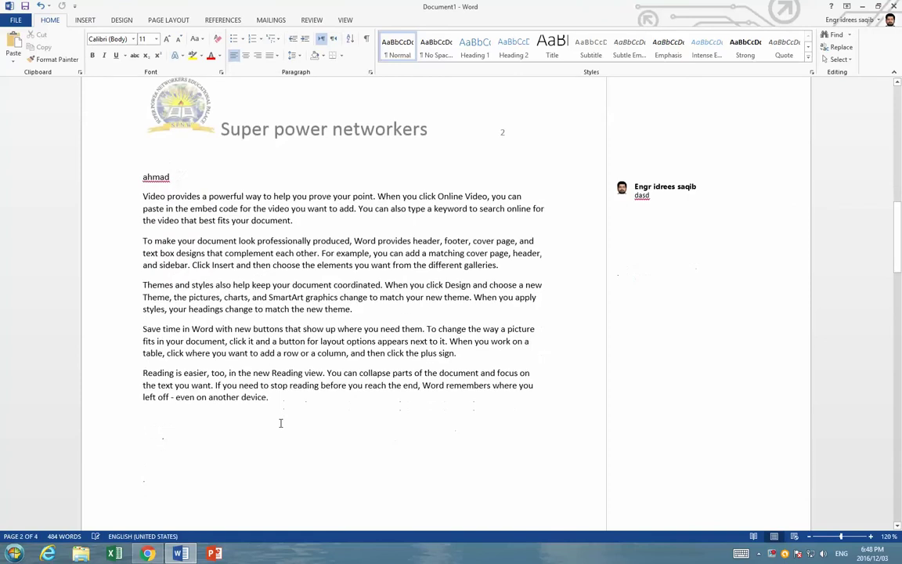
Draw a small text box right of the last paragraph and widen it into a square
click(83, 20)
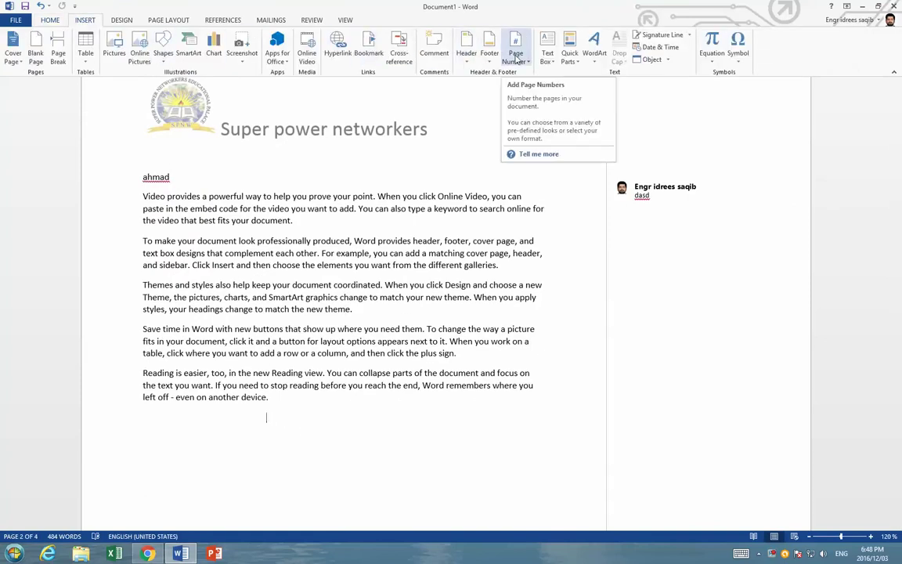
click(548, 55)
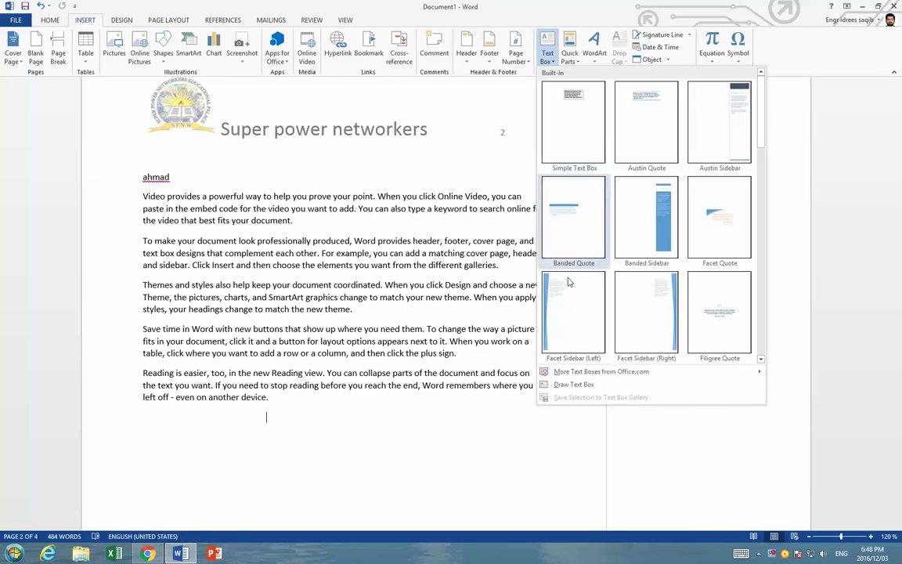
click(573, 383)
drag(568, 384, 587, 448)
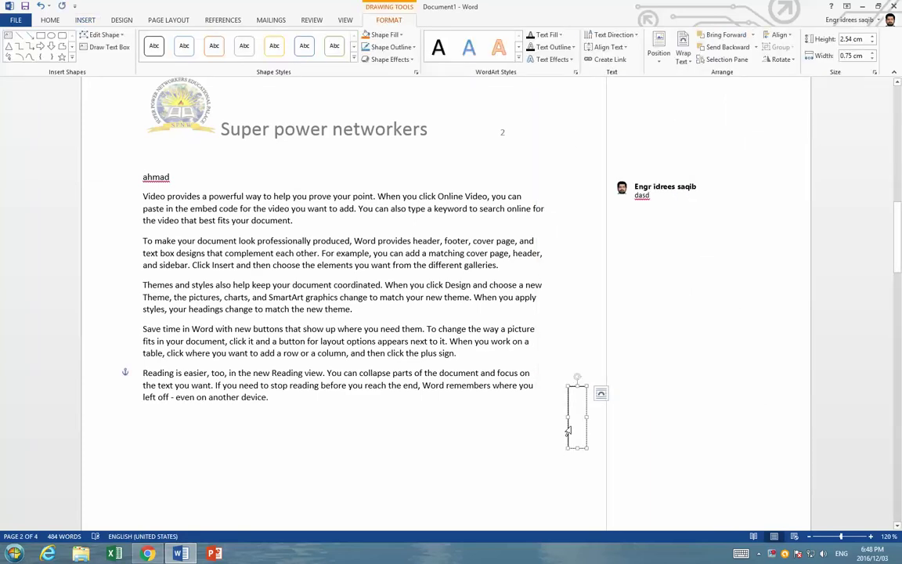
drag(569, 417, 519, 417)
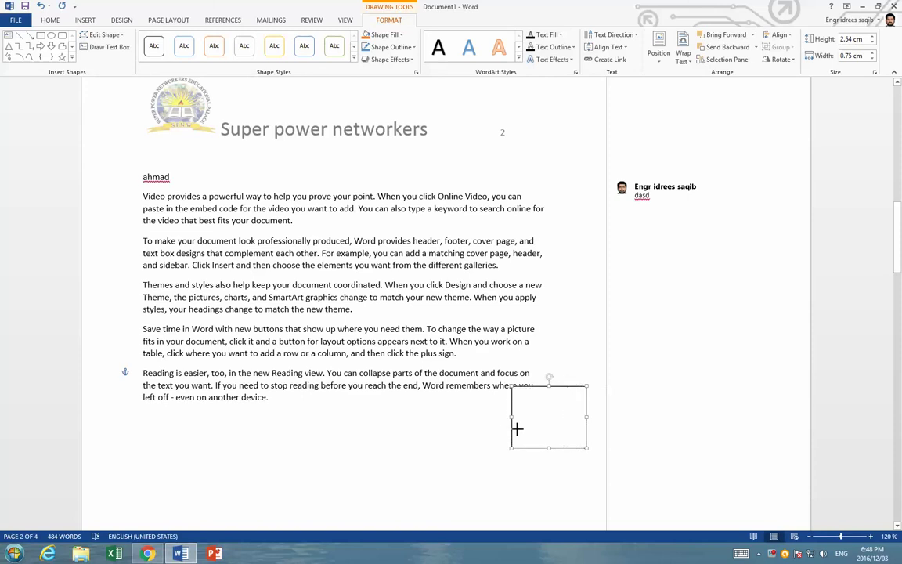
scroll(441, 447, down, 5)
click(349, 318)
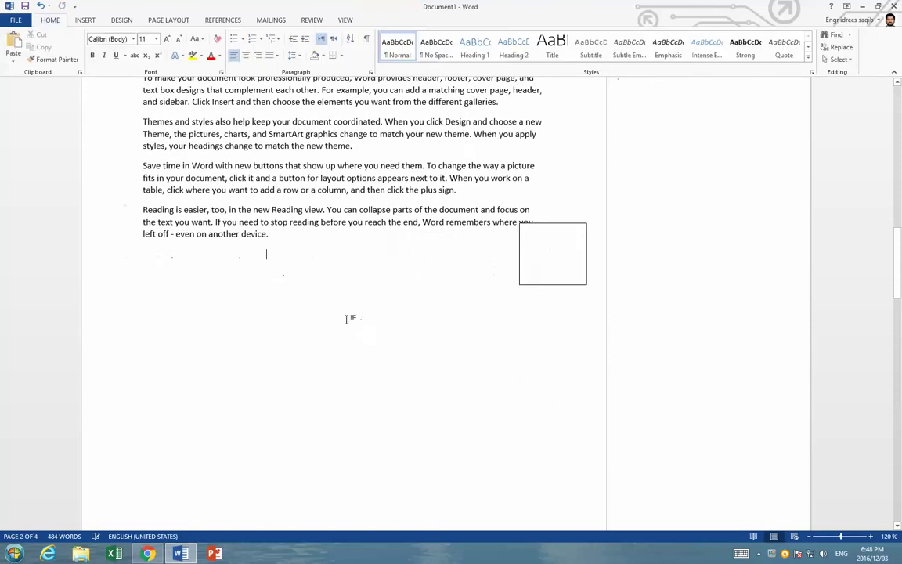
click(85, 19)
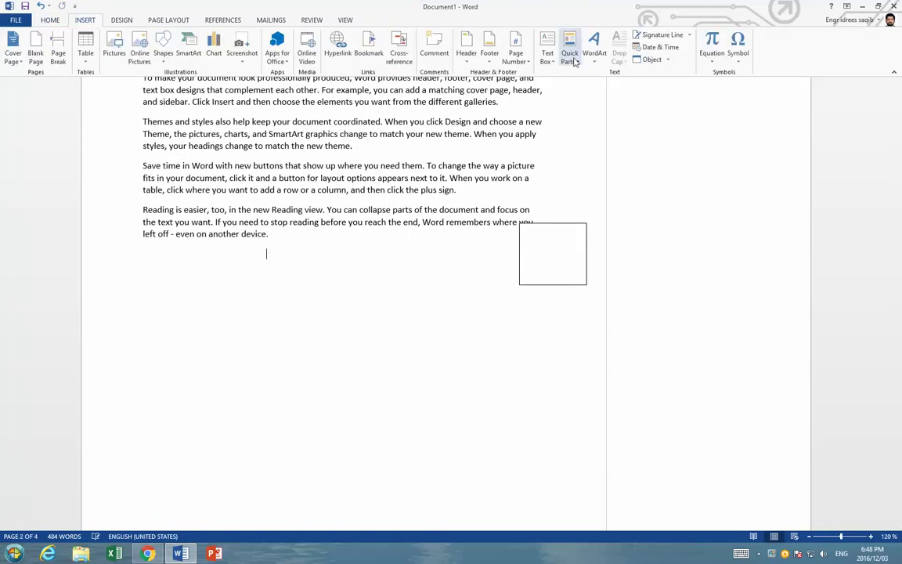
click(548, 47)
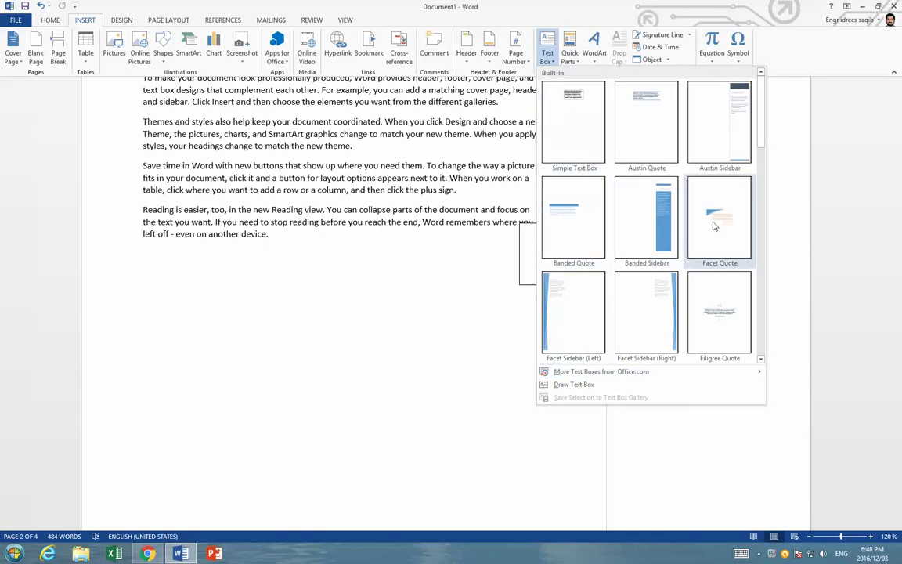
Draw a large text box with Name, Class and Date ___/___ fill-in lines and two blank lines above
click(574, 384)
drag(327, 361, 443, 425)
text(Name )
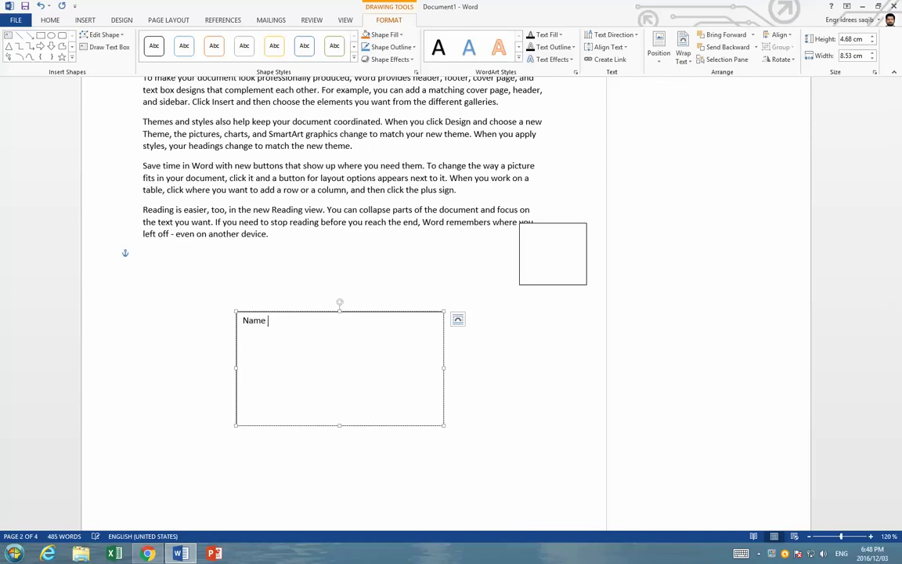
text(___________________)
key(Return)
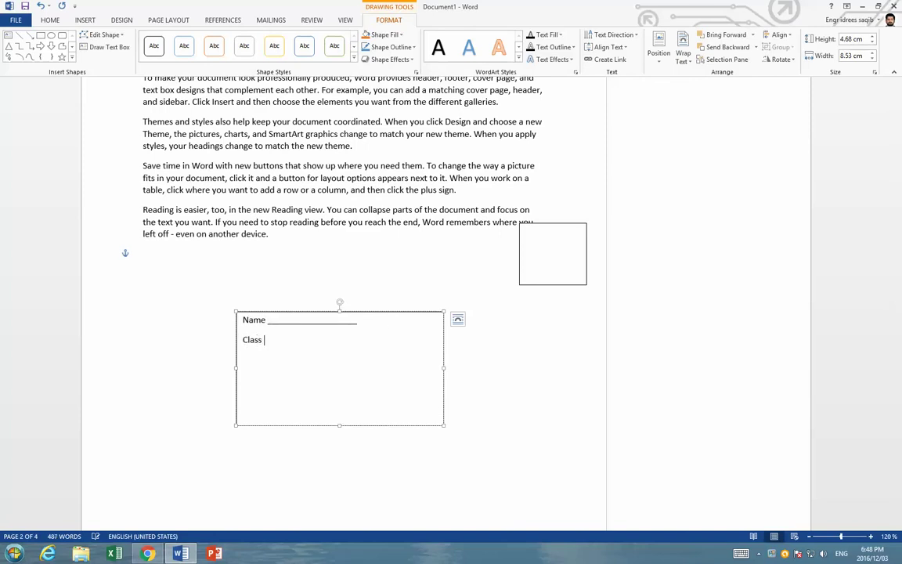
text(___________________)
key(Return)
text(_______/____)
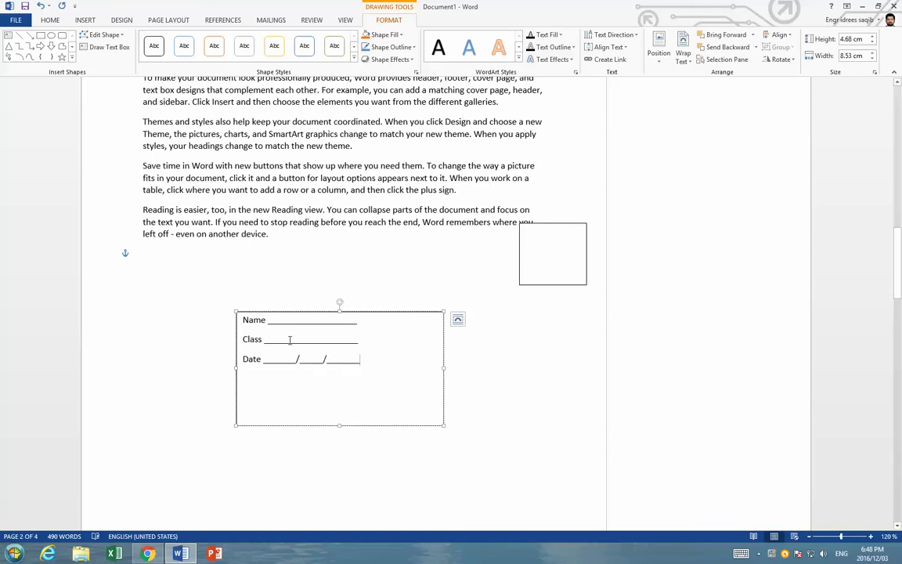
key(Return)
key(Return)
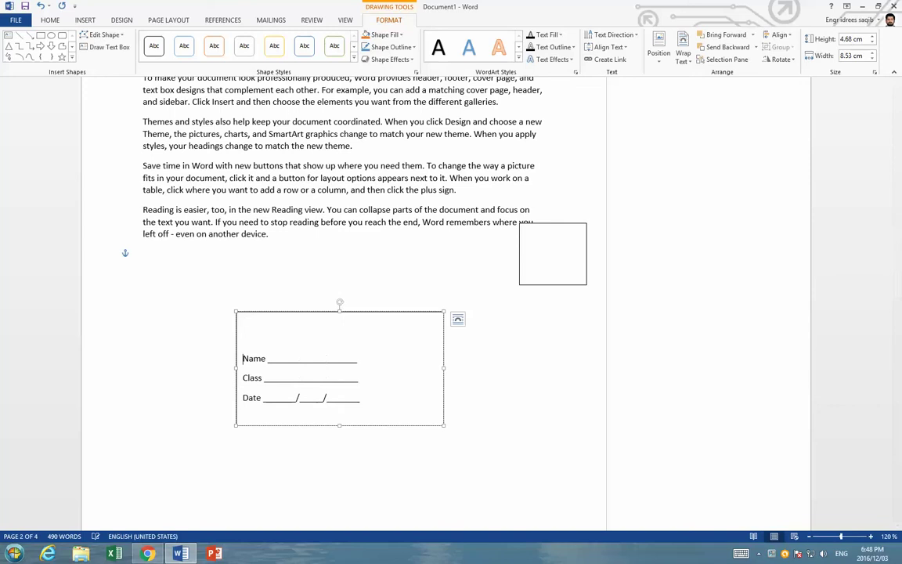
Shrink the small square text box and move it onto the big box
click(537, 270)
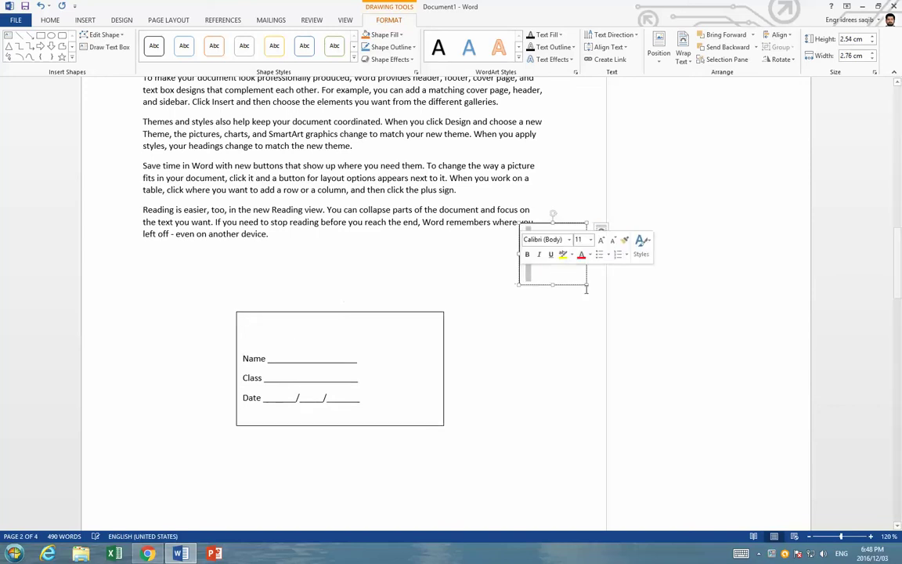
drag(587, 284, 567, 270)
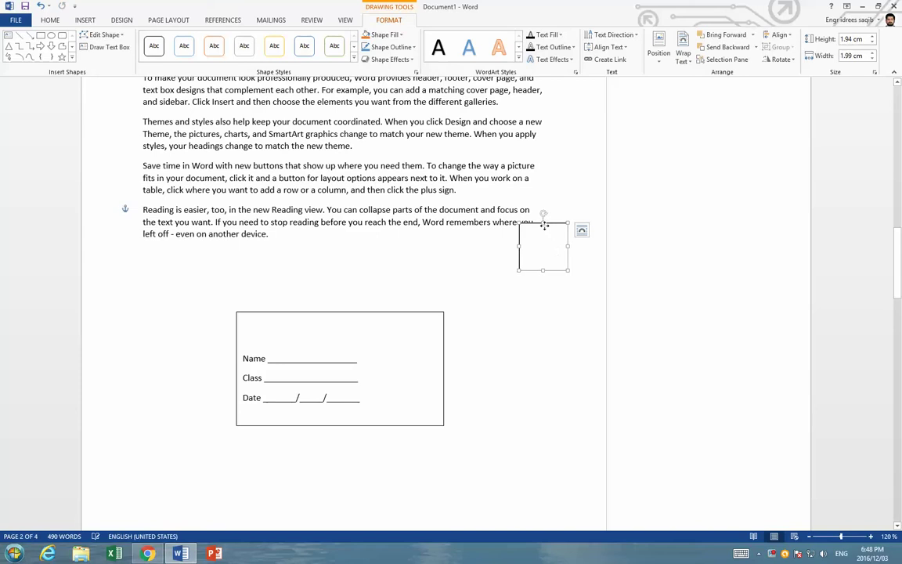
drag(545, 226, 409, 329)
click(417, 360)
Draw a small square text box inside the right side of the Name/Class/Date box
click(418, 360)
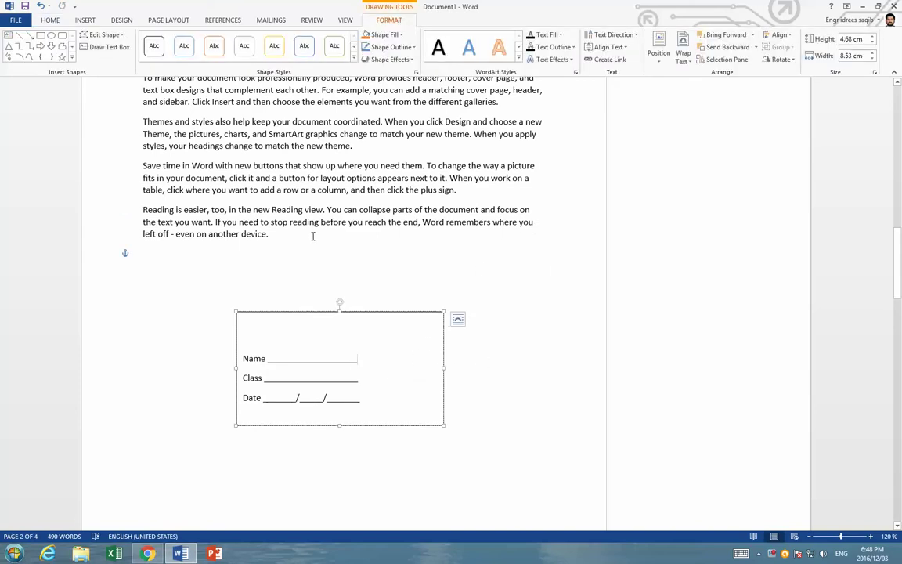
click(8, 34)
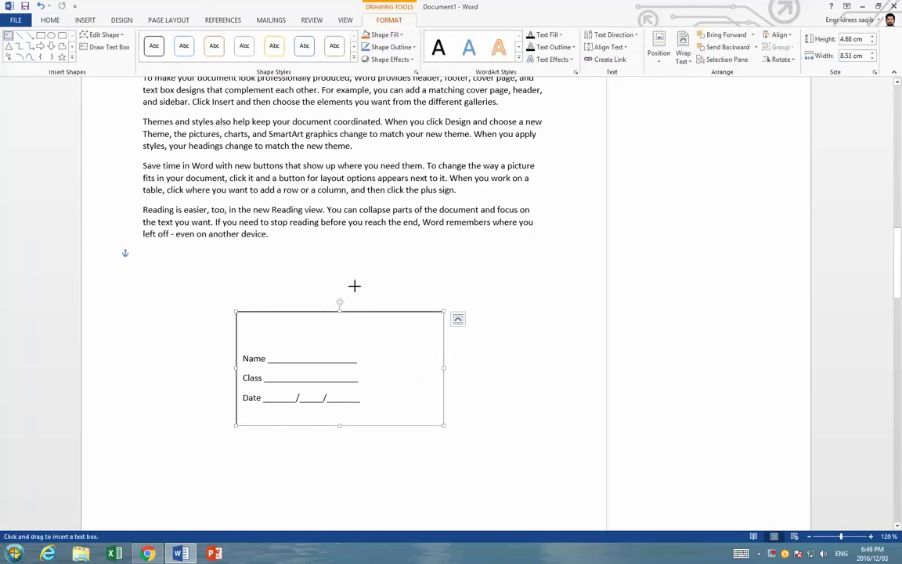
drag(374, 322, 429, 380)
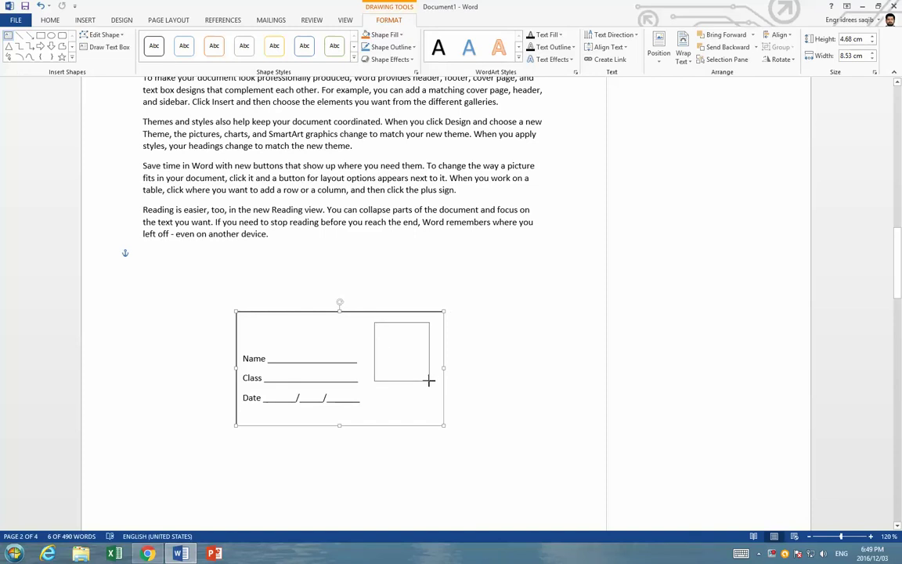
click(342, 317)
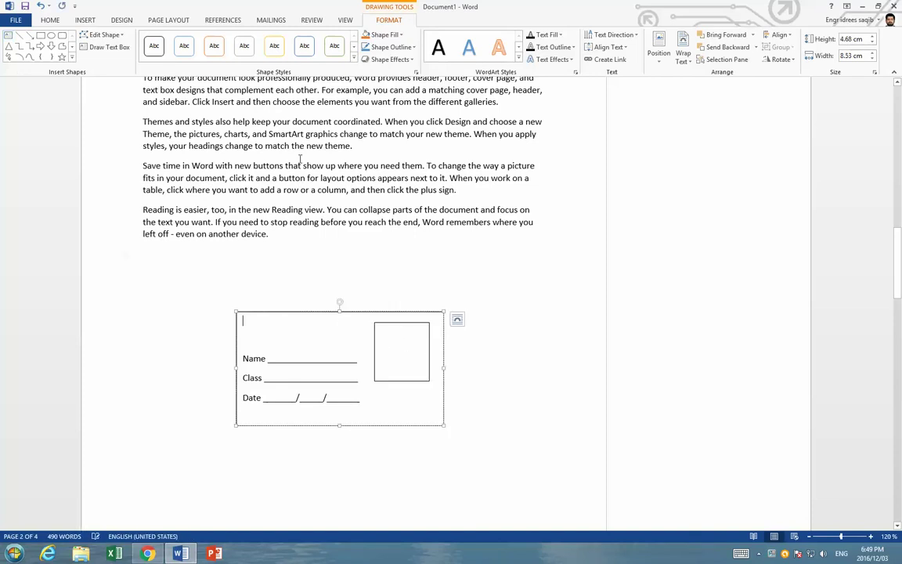
Apply a solid blue shape style to the Name/Class/Date text box
click(353, 58)
click(303, 111)
click(572, 416)
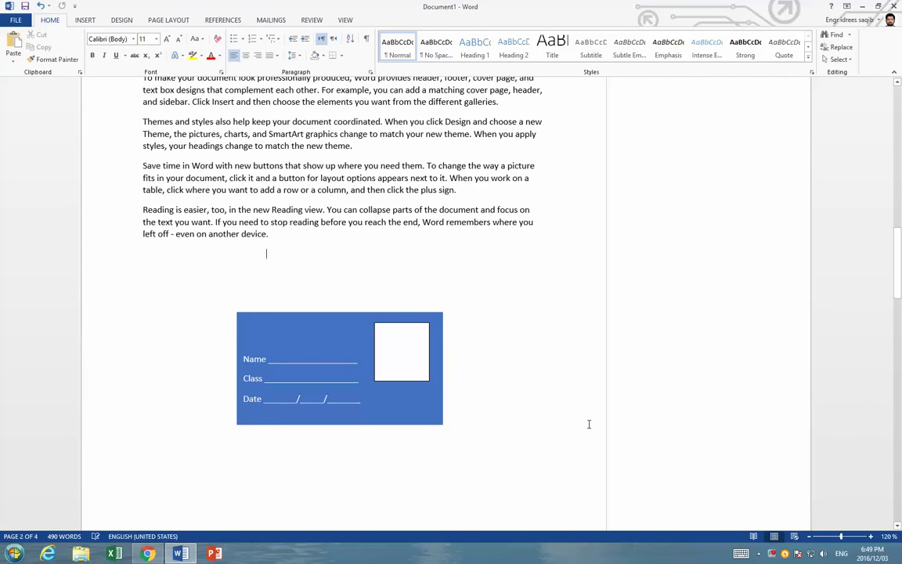
scroll(318, 462, down, 2)
scroll(221, 446, down, 5)
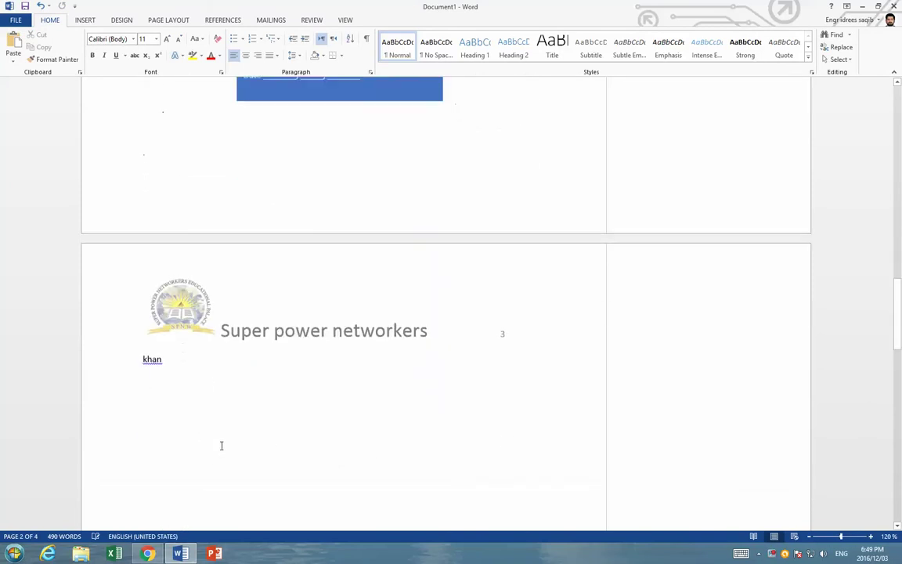
Type 'Institute of English language and computer' below khan on page 3 and enlarge its font
click(198, 430)
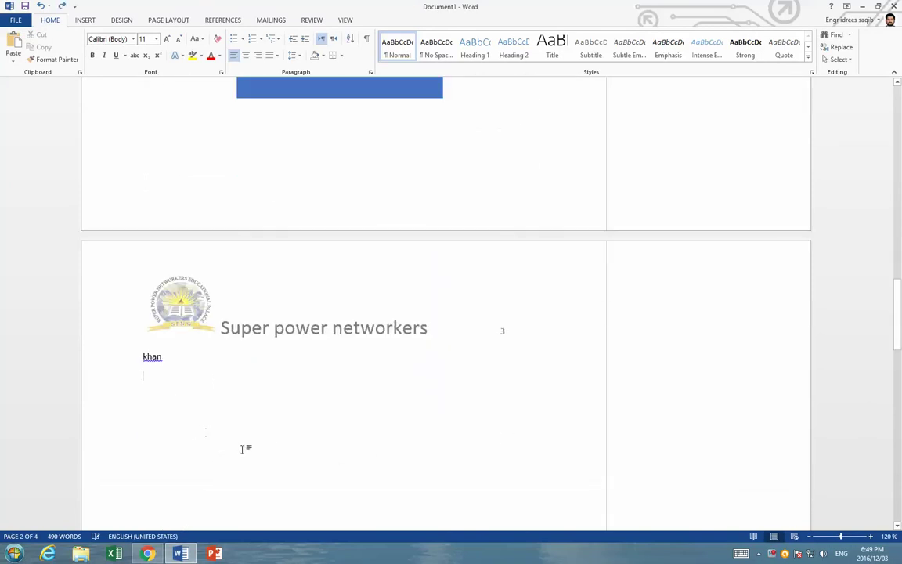
click(85, 20)
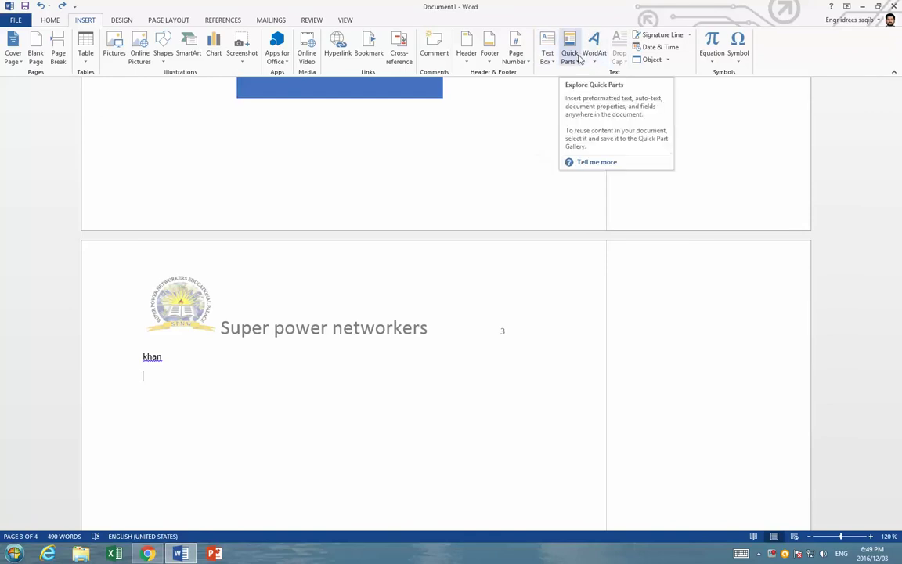
scroll(359, 268, down, 2)
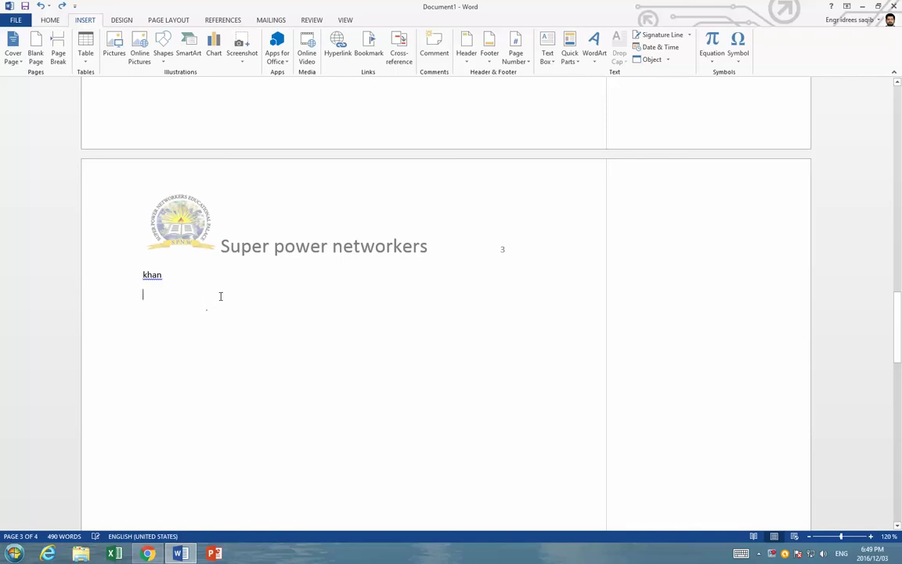
text(ins)
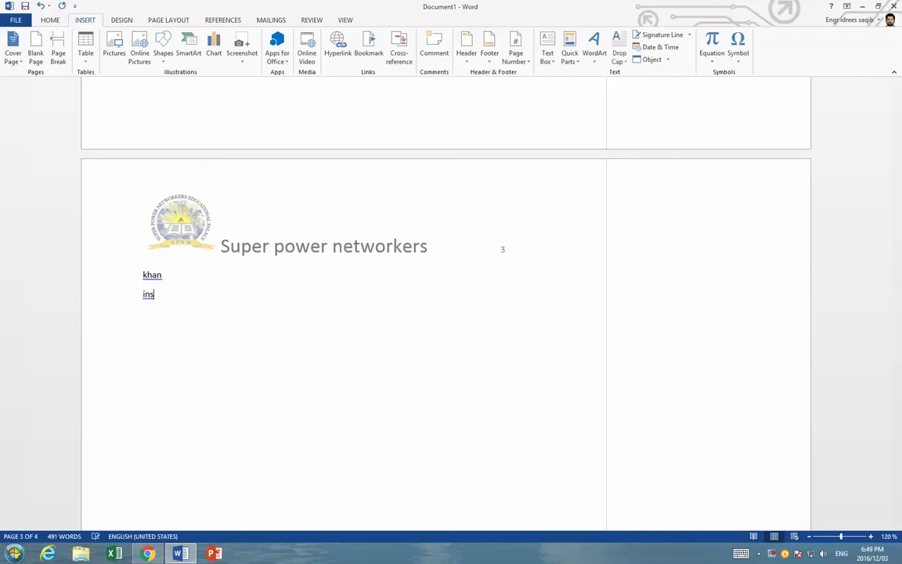
text(titute)
right_click(149, 296)
click(230, 307)
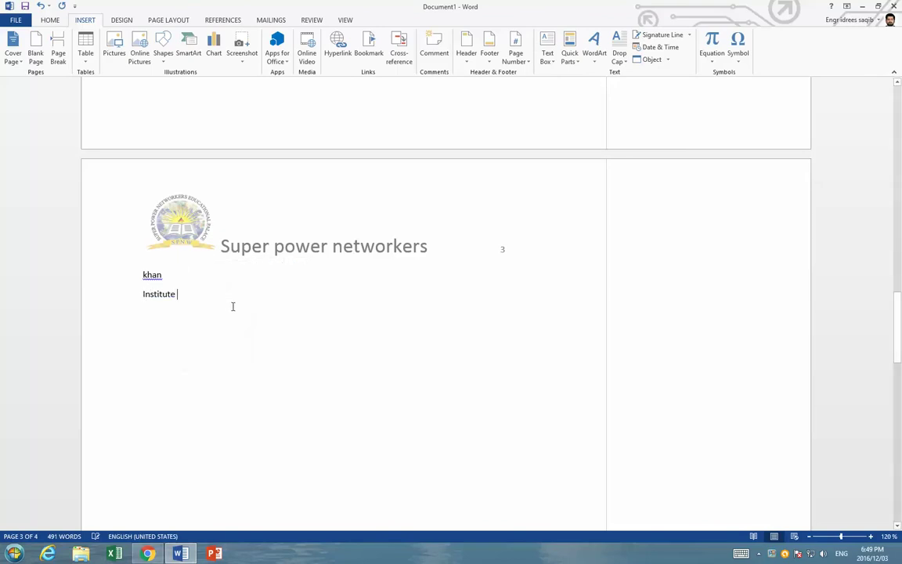
text(of English language and computer)
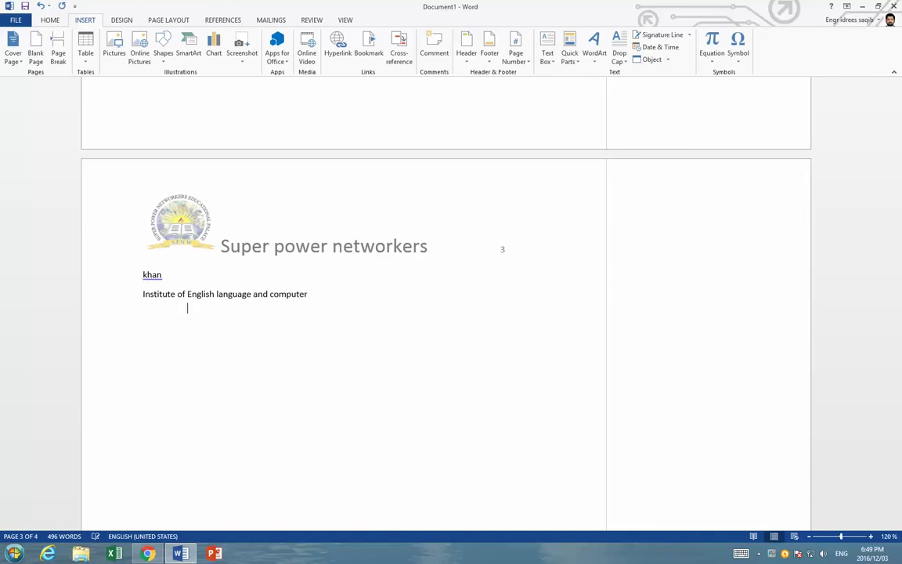
key(Return)
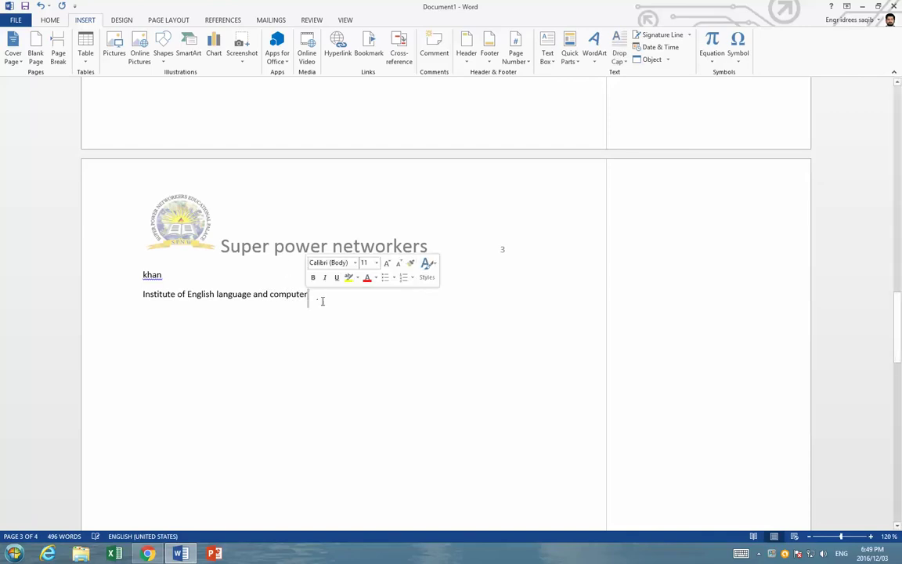
drag(310, 295, 149, 294)
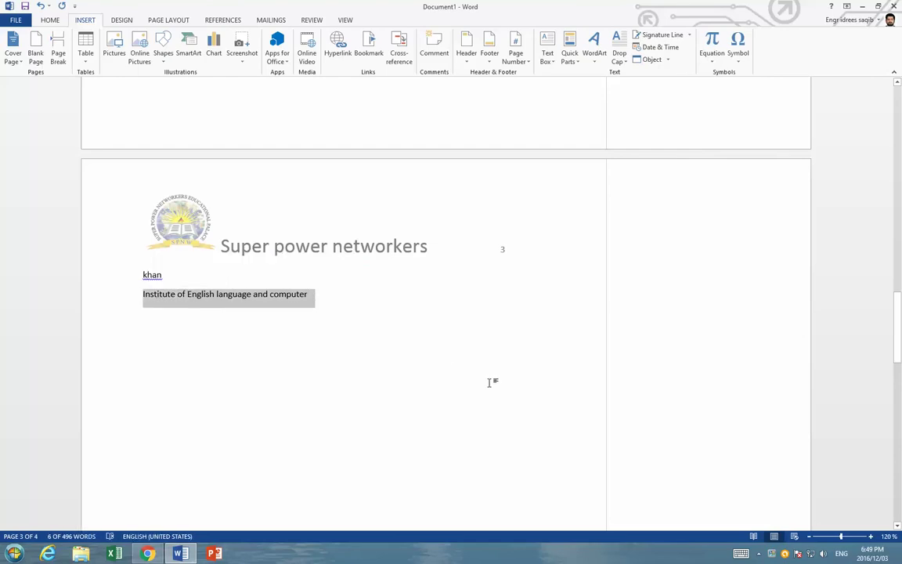
key(ctrl+shift+period)
key(ctrl+shift+period)
key(ctrl+shift+period)
key(ctrl+shift+period)
key(ctrl+shift+period)
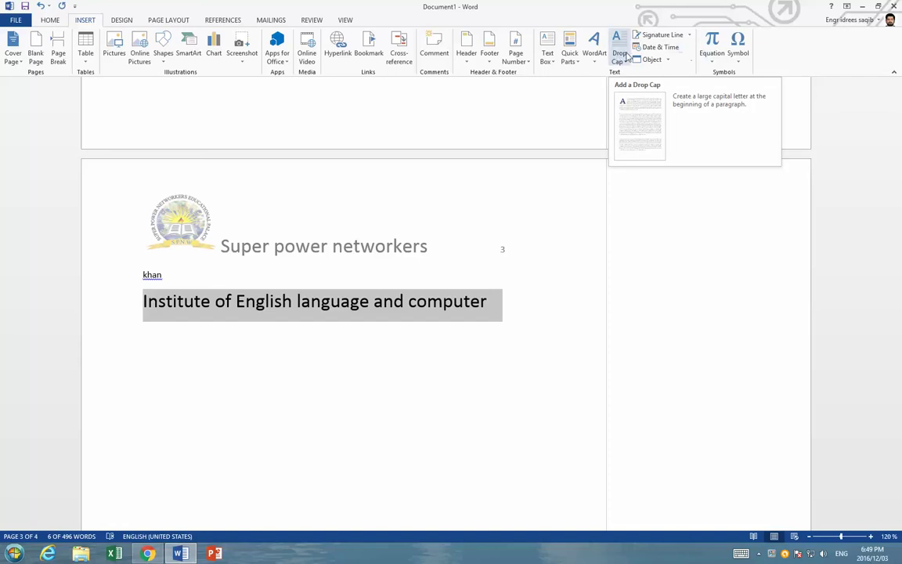
Save the selected Institute line as a new AutoText entry
click(574, 57)
mouse_move(619, 74)
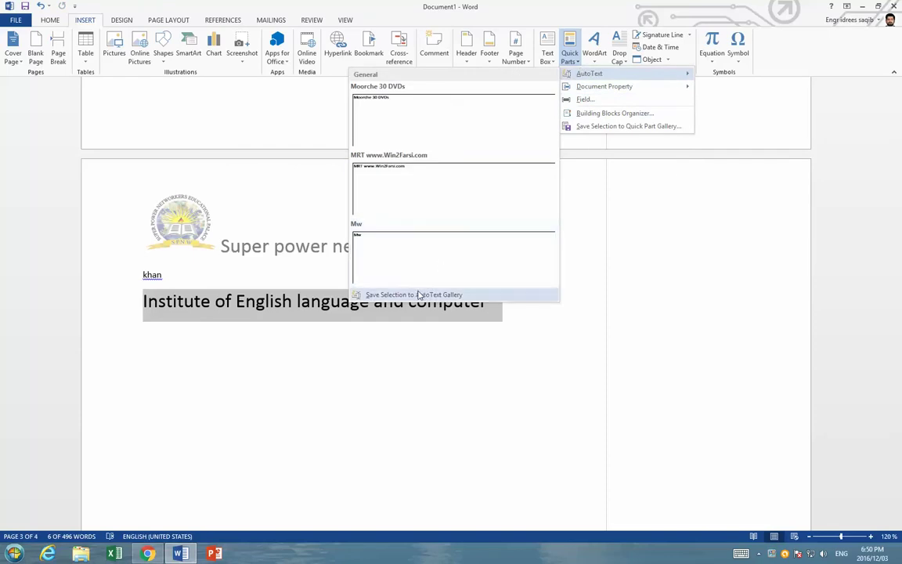
click(427, 295)
click(467, 319)
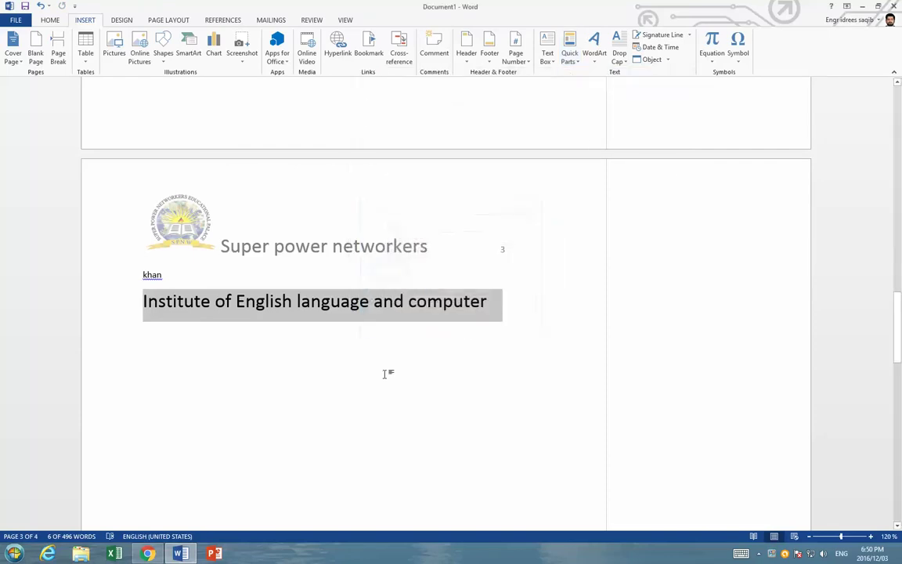
Add the Institute line again on the empty line by accepting the AutoText suggestion for 'instt'
click(181, 366)
text(ins)
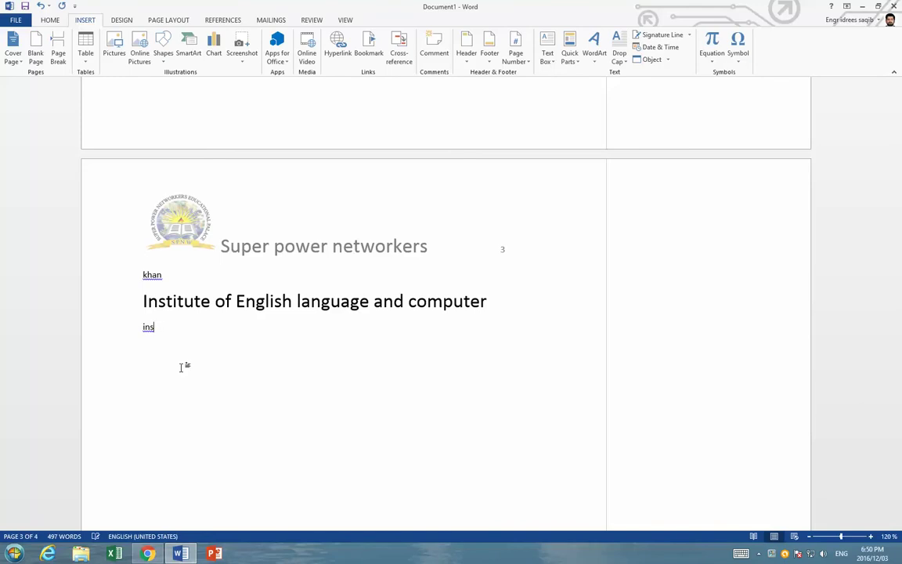
text(tt)
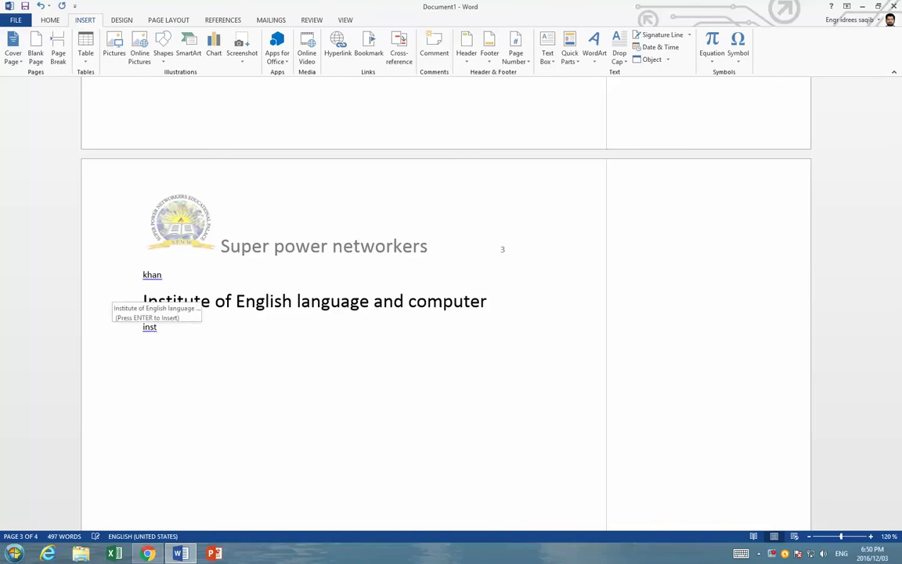
key(Return)
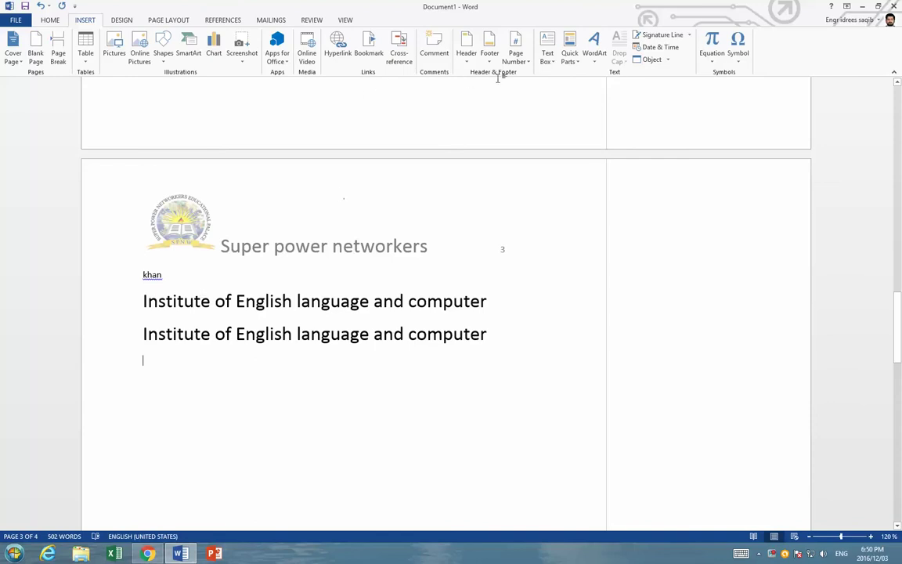
click(569, 54)
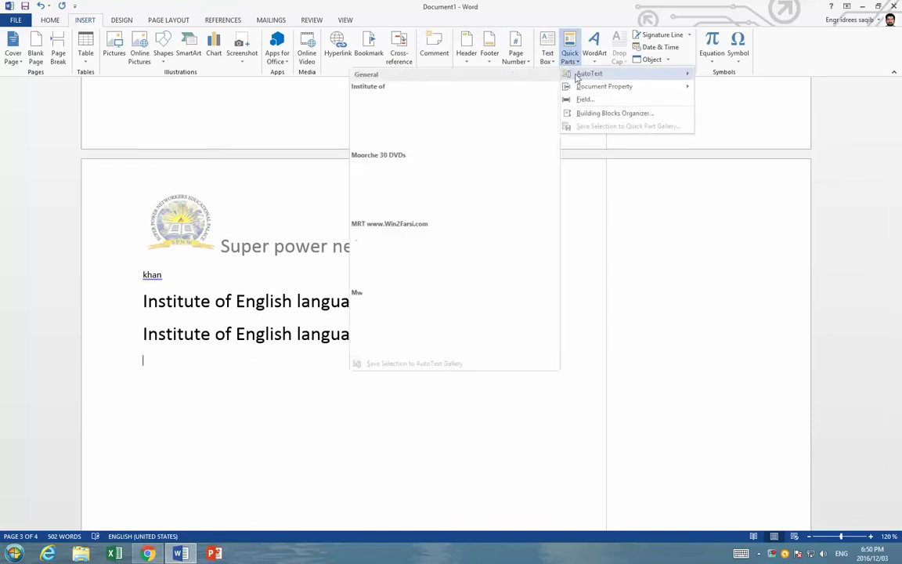
Insert the Author document property and add an empty line after the second Institute heading
mouse_move(604, 86)
click(764, 102)
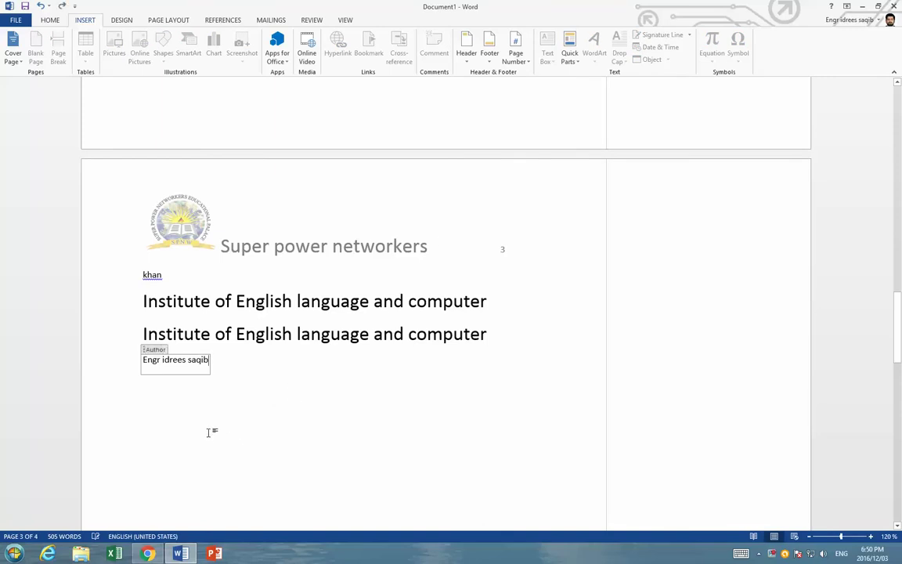
click(187, 367)
click(246, 333)
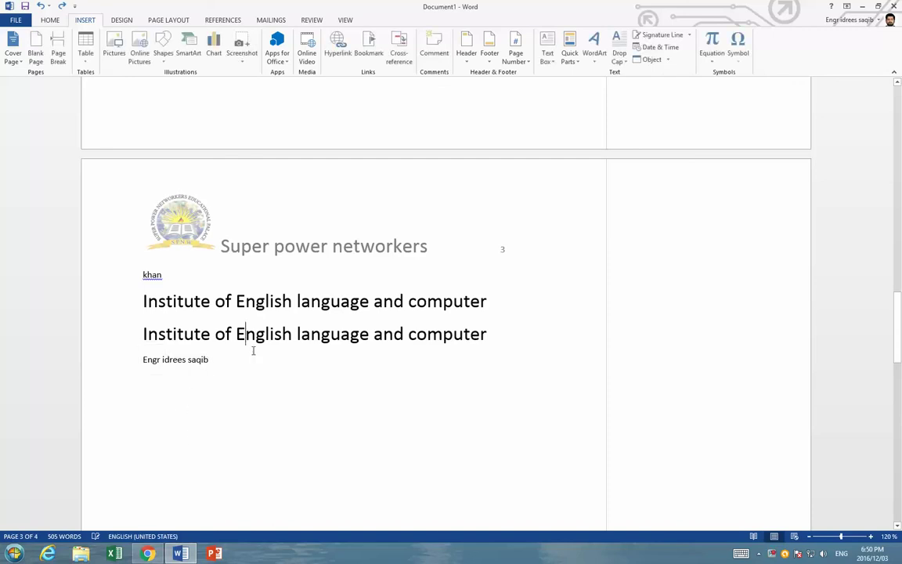
click(513, 333)
key(Return)
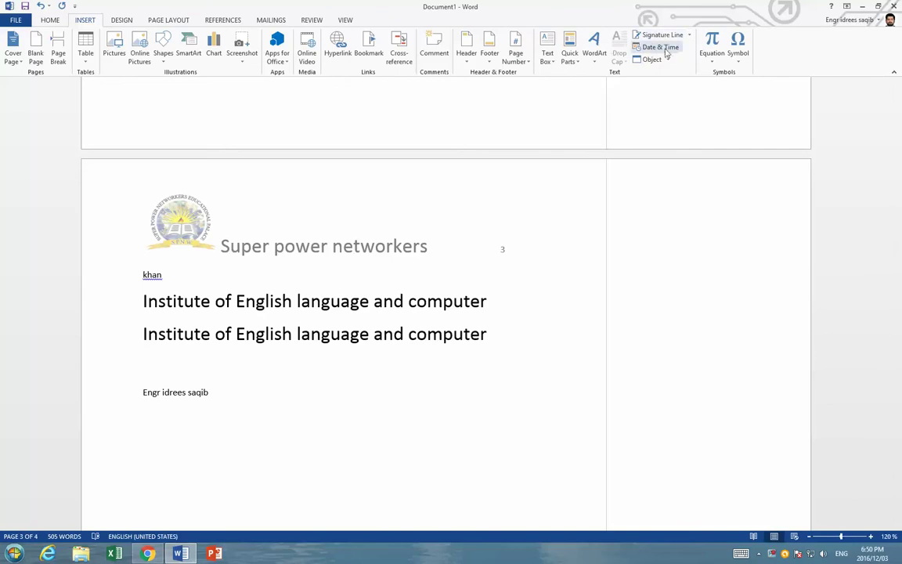
click(574, 58)
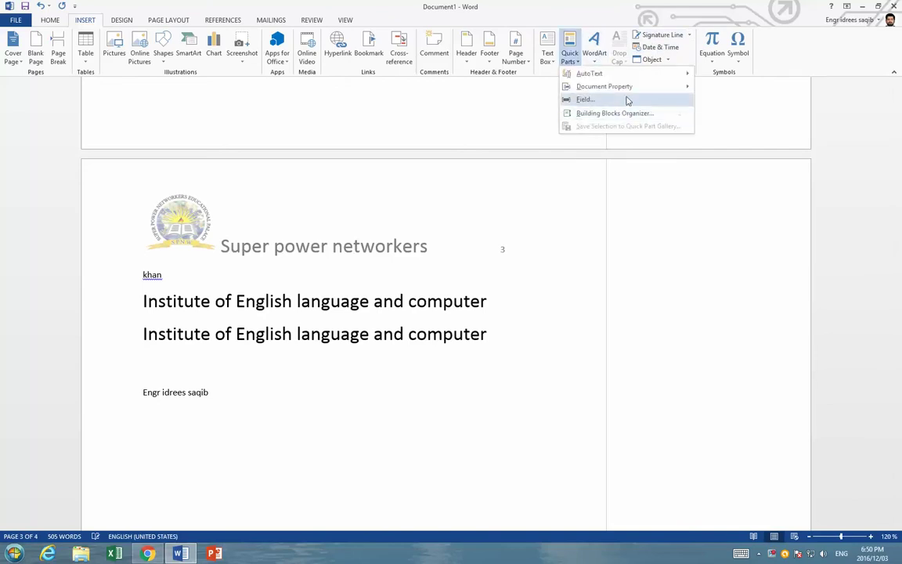
mouse_move(605, 86)
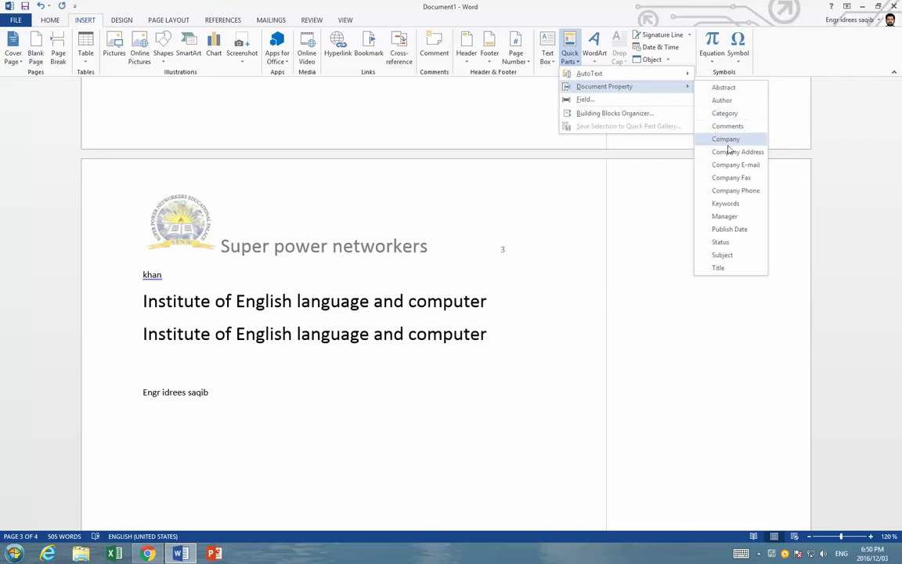
Insert a CreateDate field showing 12/3/2016 6:43:00 PM on its own line above the author name
click(616, 102)
click(298, 259)
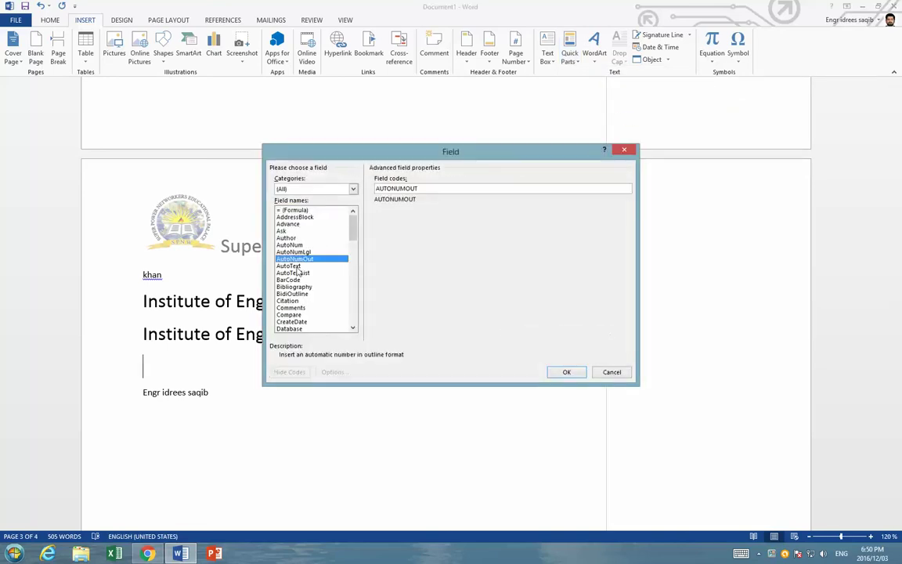
click(288, 301)
click(289, 315)
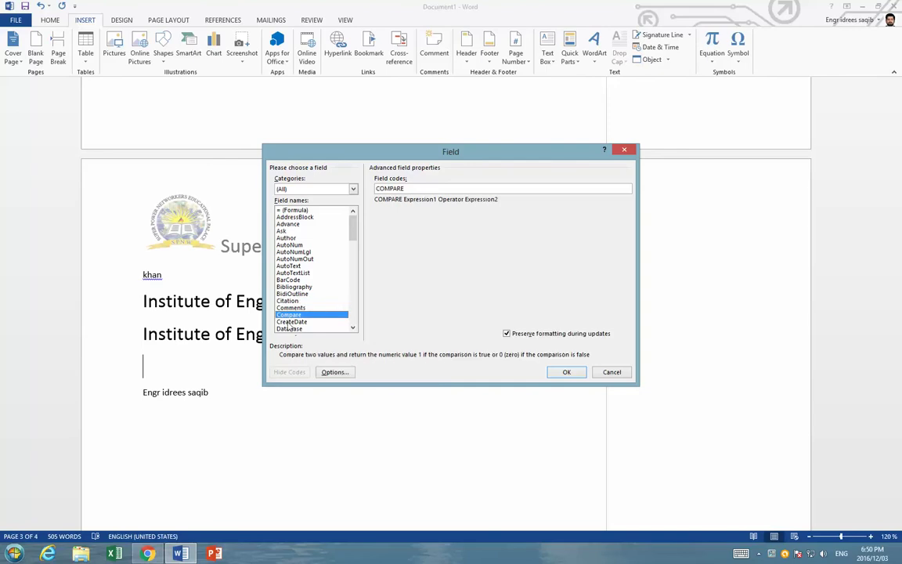
click(292, 322)
click(570, 373)
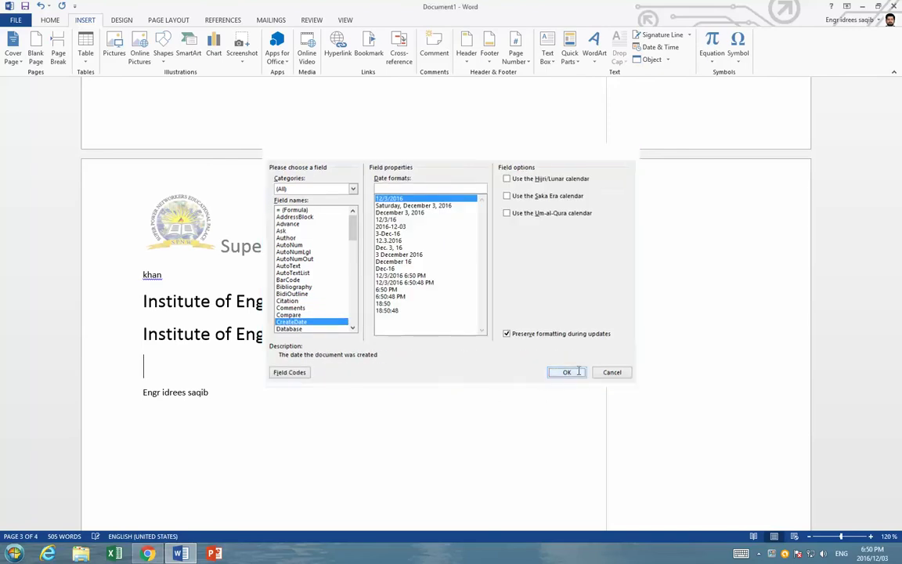
key(Return)
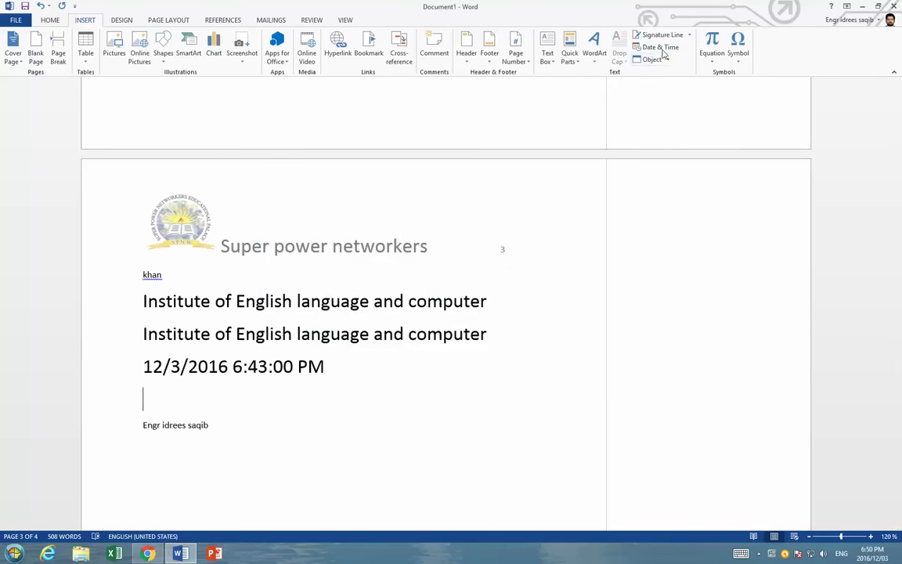
click(570, 51)
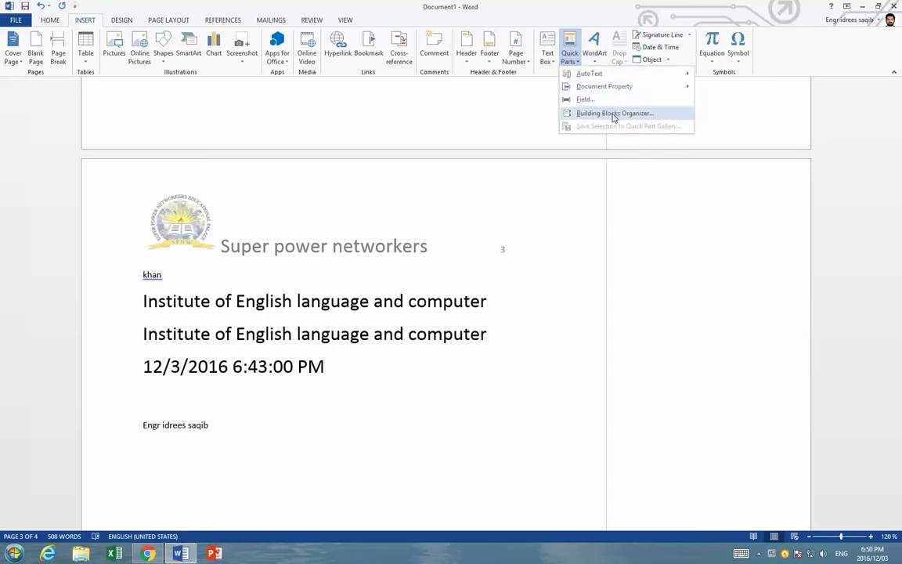
click(614, 113)
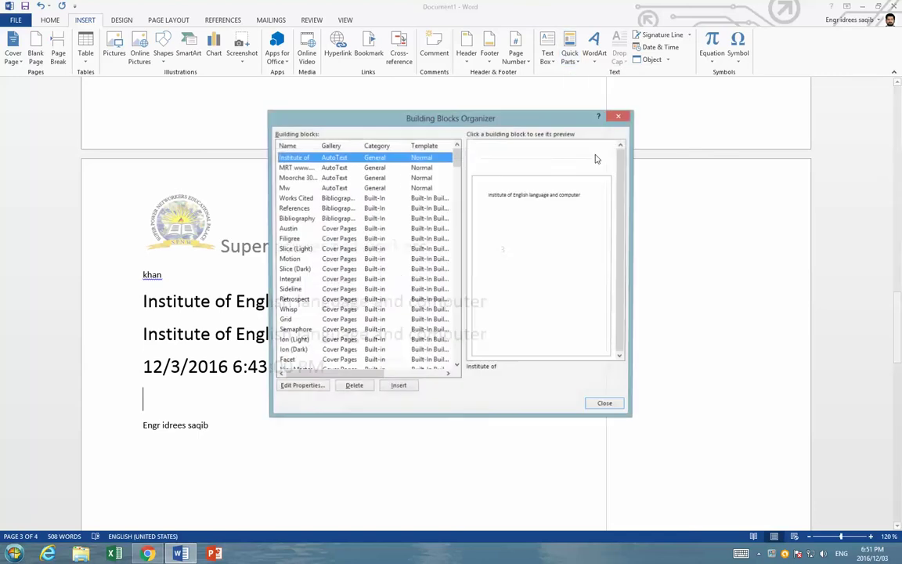
click(329, 177)
click(321, 198)
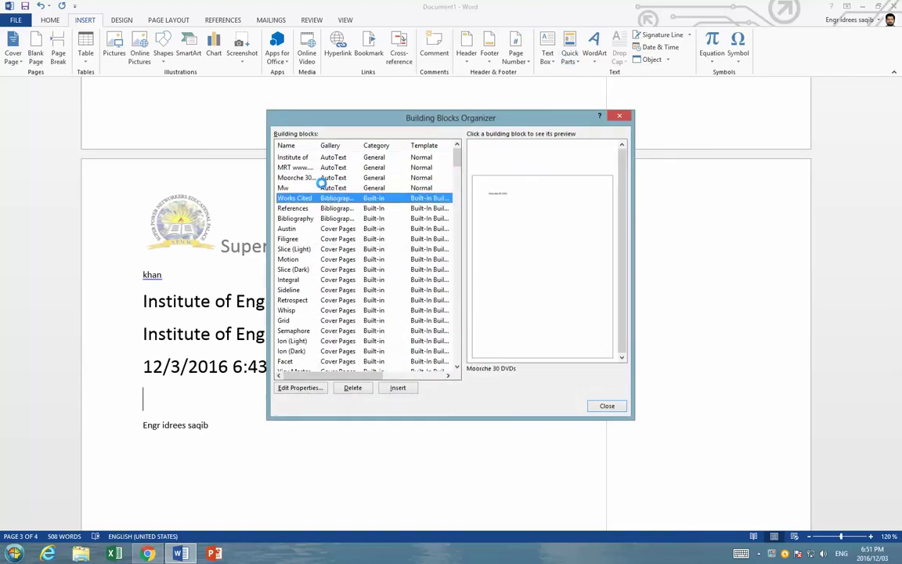
click(327, 229)
click(357, 269)
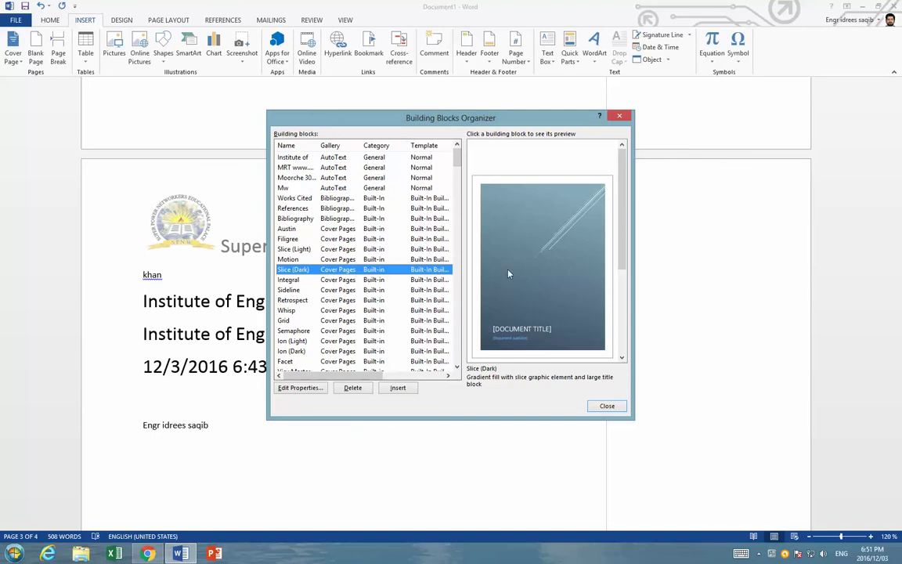
click(616, 116)
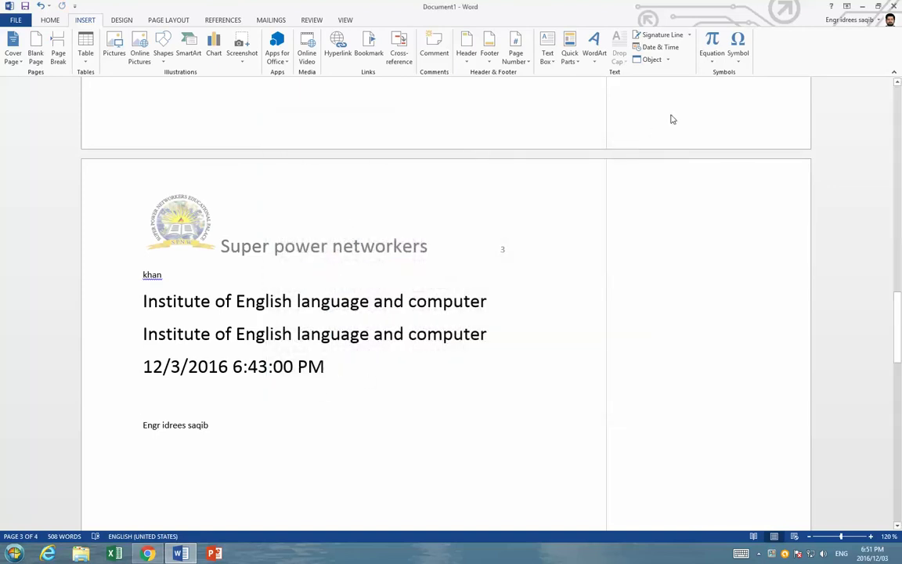
click(595, 57)
Insert a blue-style 'Your text here' WordArt below the date line, checking its wrap options and text
click(626, 183)
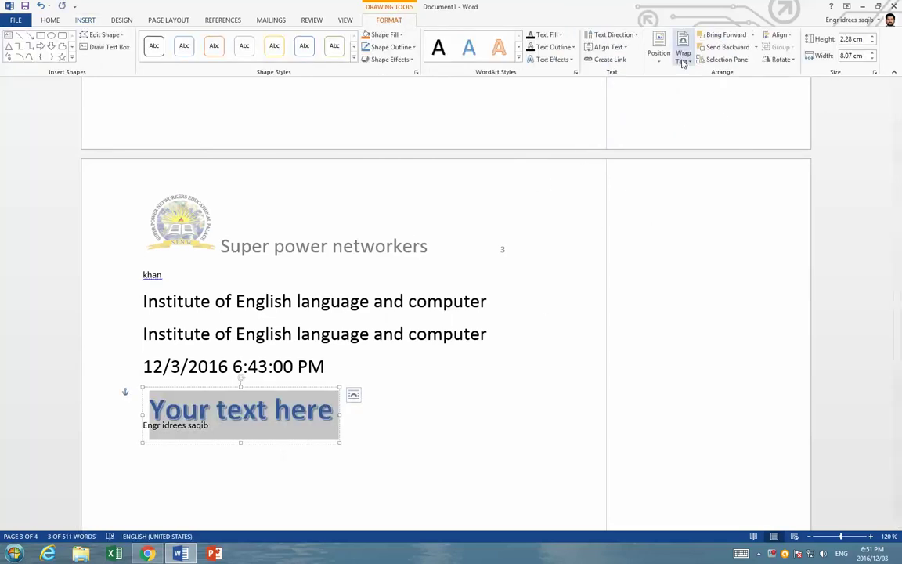
click(683, 48)
click(447, 431)
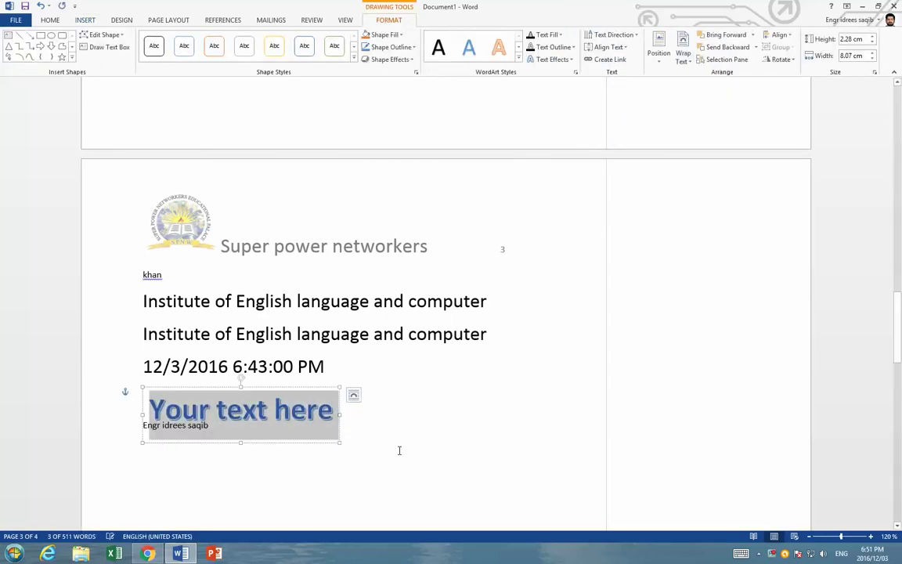
click(439, 447)
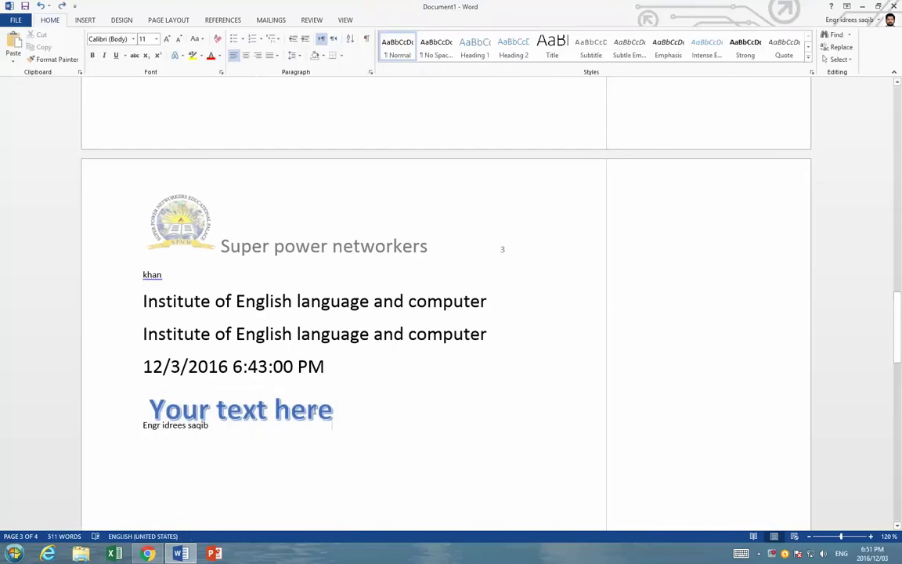
double_click(314, 410)
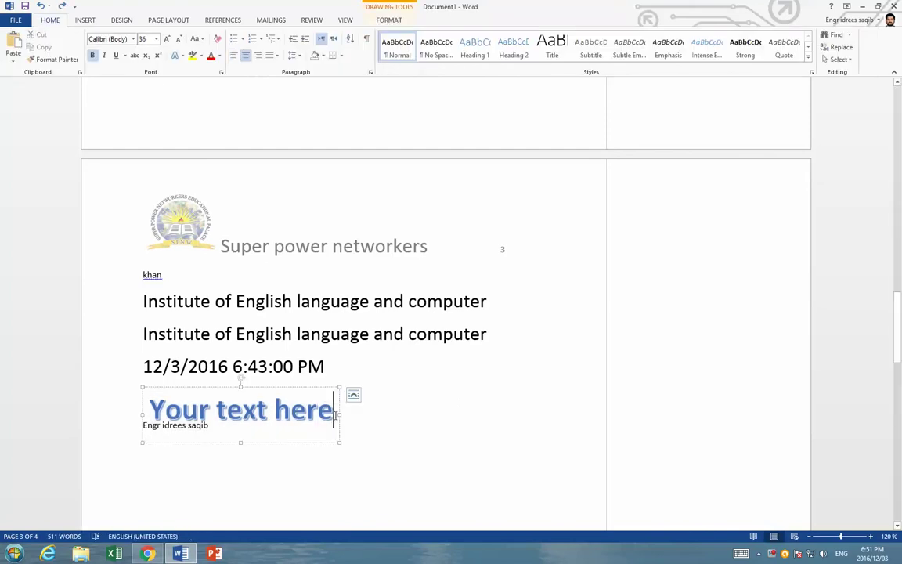
drag(335, 414, 17, 419)
click(318, 504)
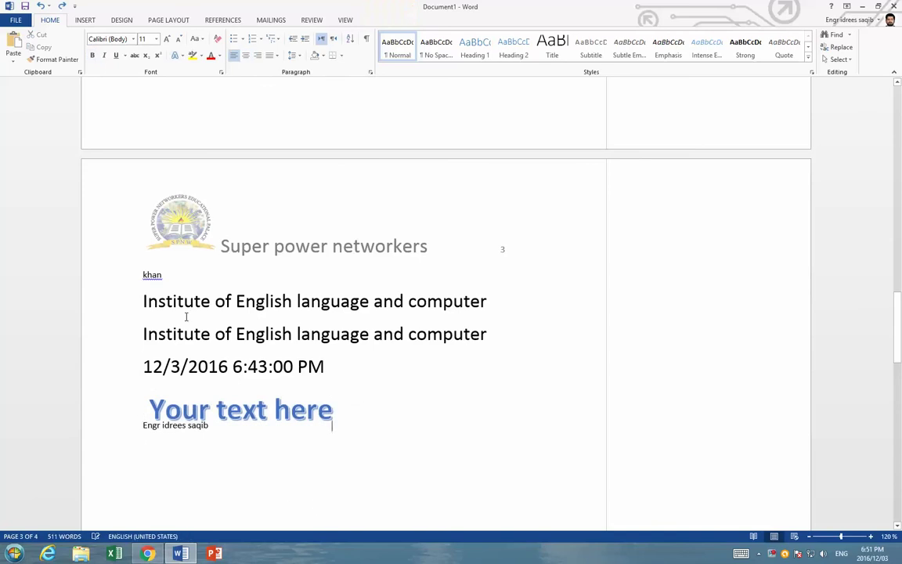
click(79, 21)
Place a signature line at the top of page 4, then bring up the Object dialog
click(662, 34)
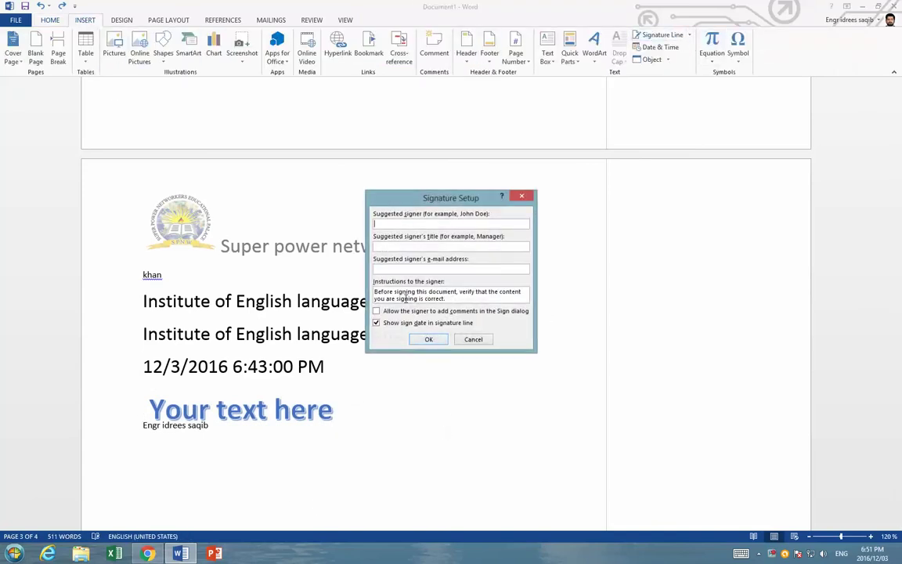
click(436, 344)
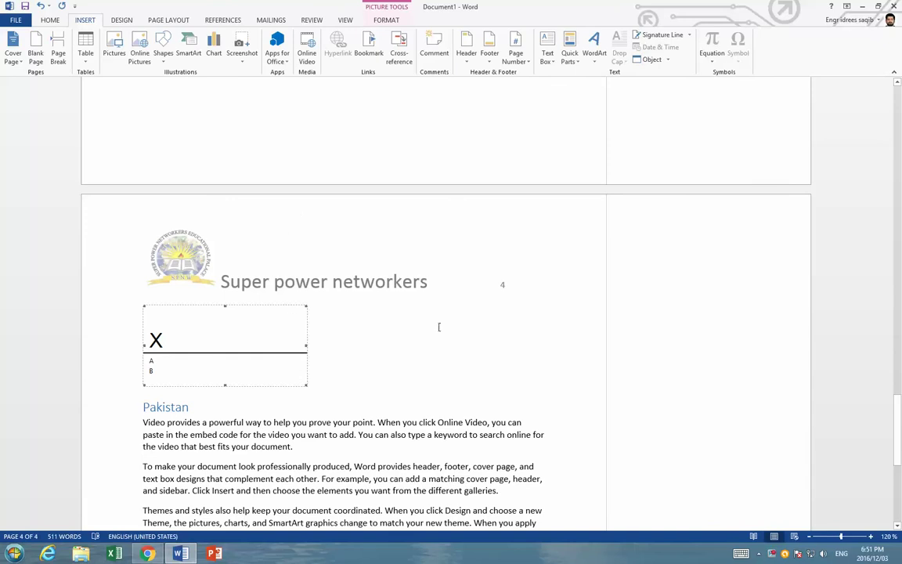
click(652, 60)
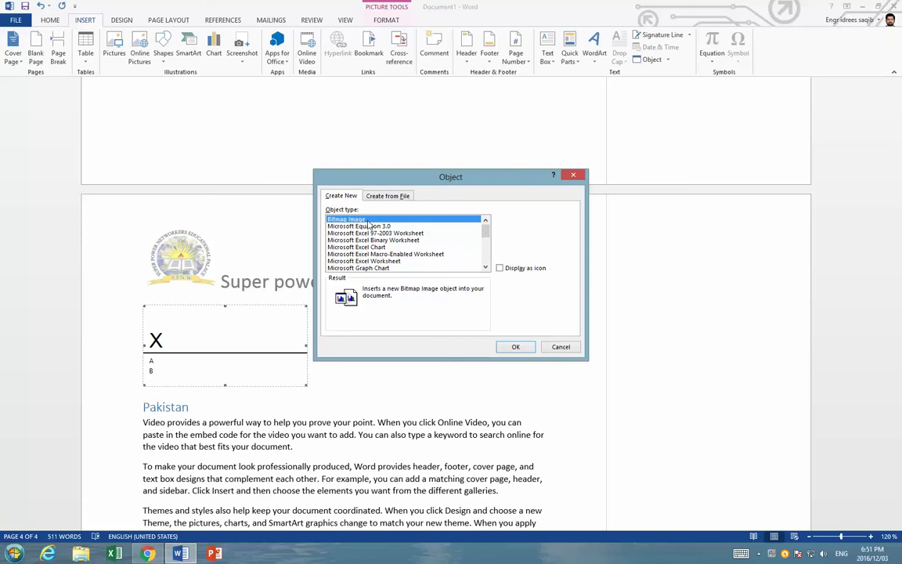
Draw a freehand signature in an embedded Paintbrush bitmap on page 4
click(516, 346)
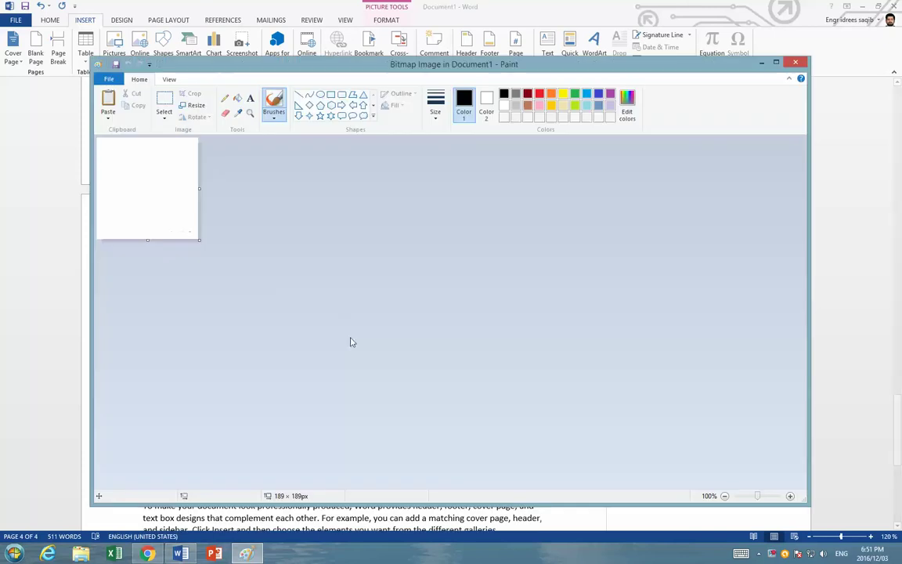
drag(105, 197, 140, 219)
mouse_move(148, 178)
mouse_down()
mouse_move(145, 192)
mouse_move(151, 160)
mouse_move(192, 159)
mouse_up()
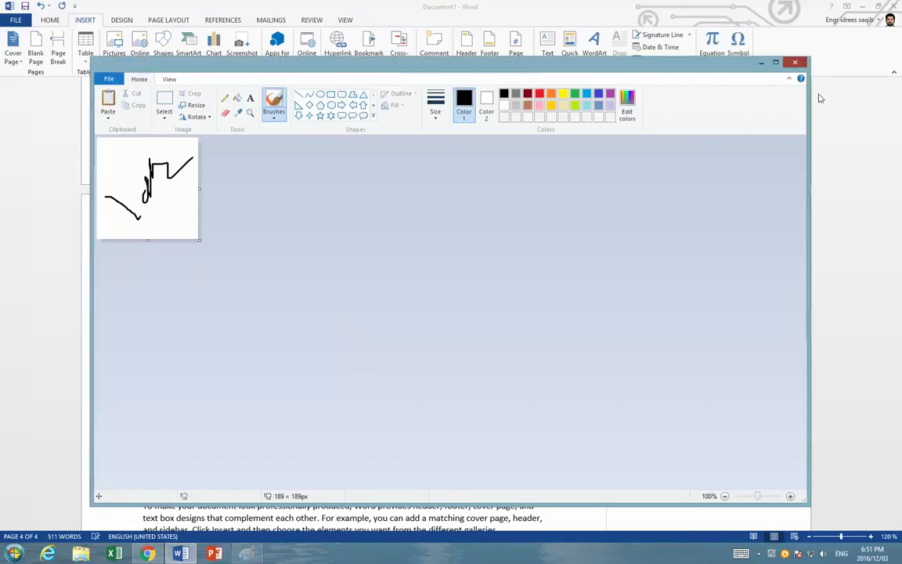
click(797, 61)
click(344, 364)
click(466, 370)
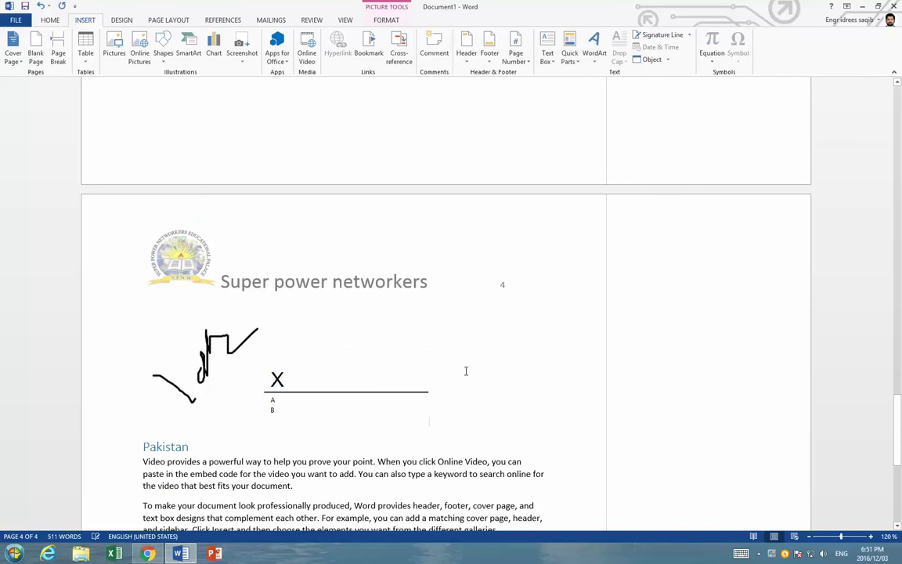
scroll(468, 354, up, 3)
scroll(468, 354, down, 2)
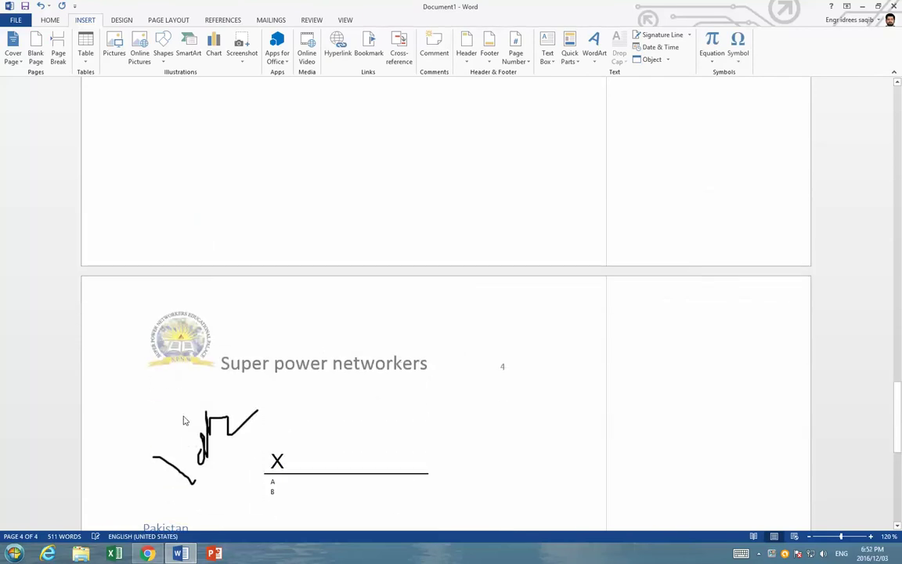
Inspect the Paint signature in the Selection Pane, then place the cursor in page 3's blank area
click(216, 423)
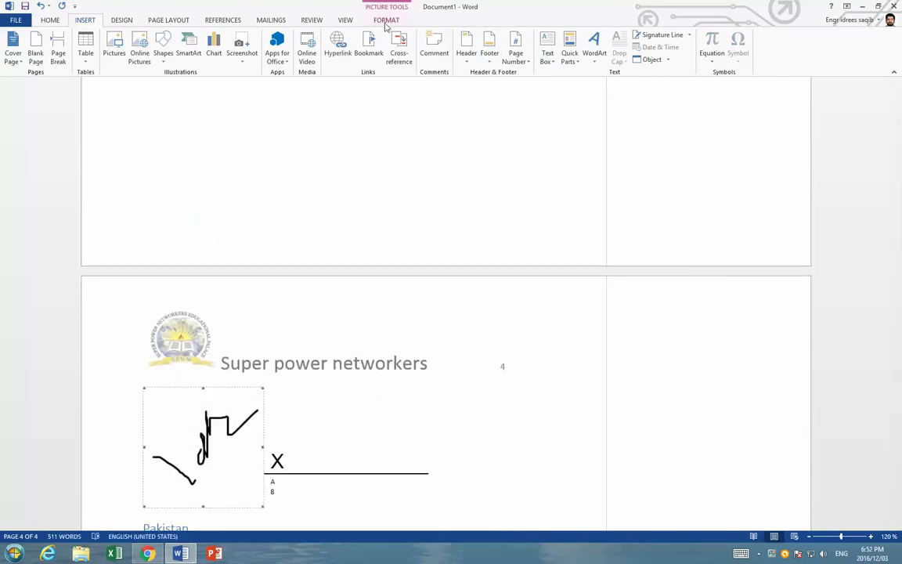
click(382, 21)
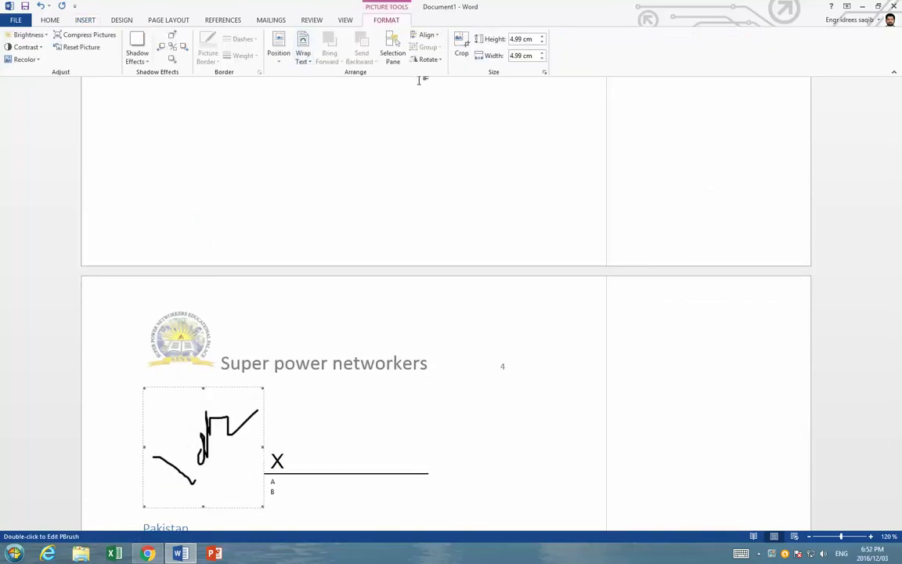
click(396, 66)
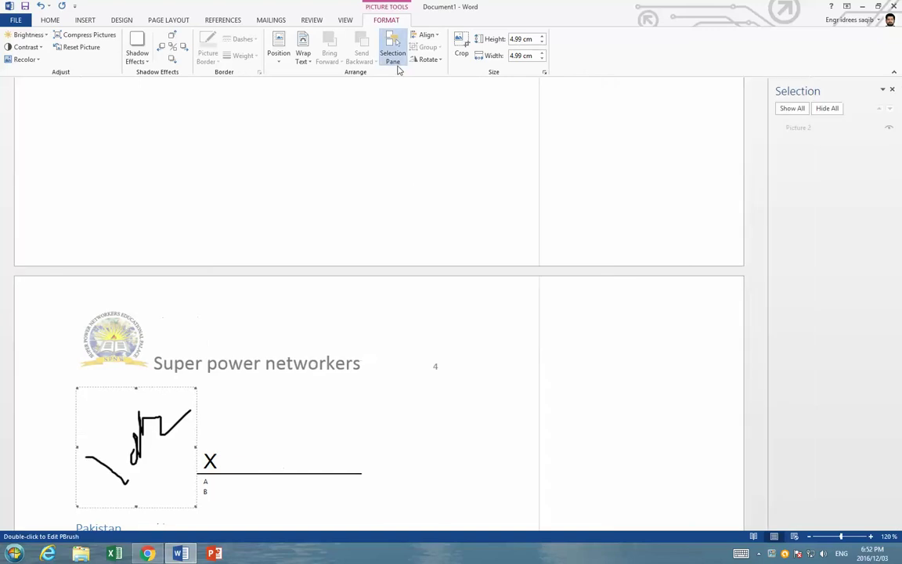
click(893, 91)
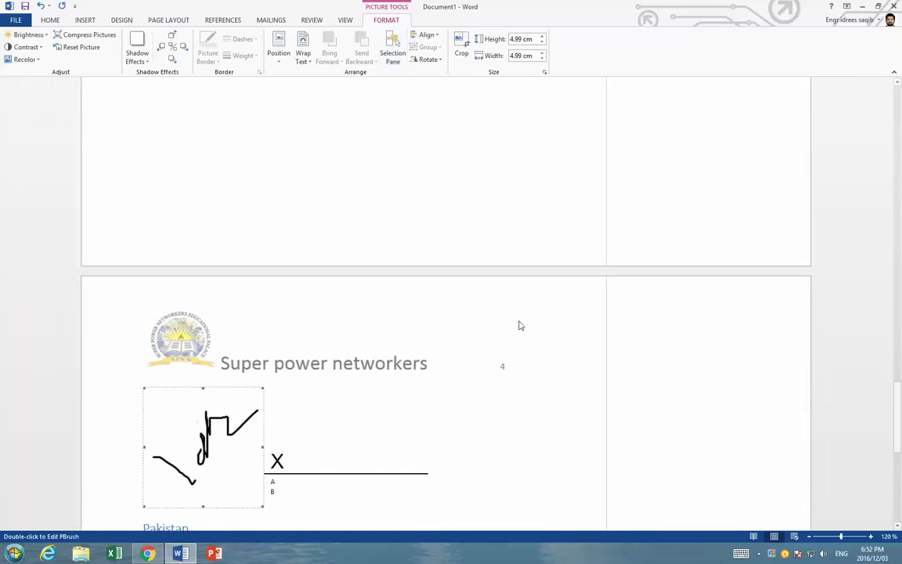
click(84, 21)
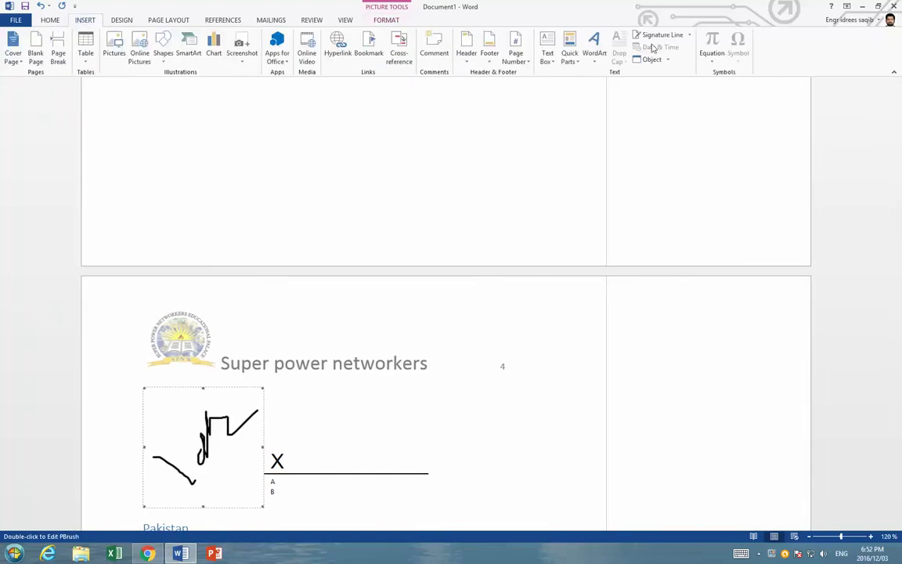
click(434, 235)
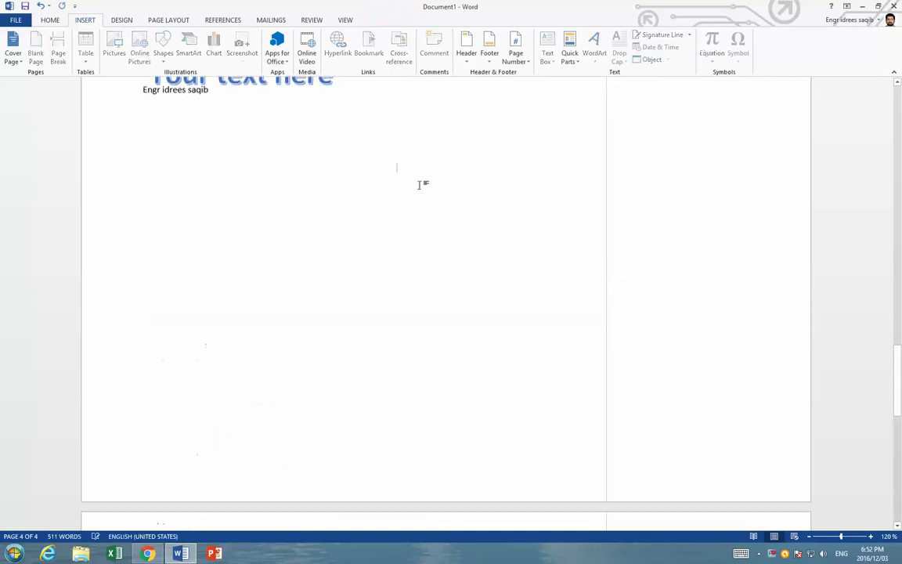
click(242, 268)
Insert today's date 12/3/2016 twice on page 3, the second one updating automatically
key(alt+shift+d)
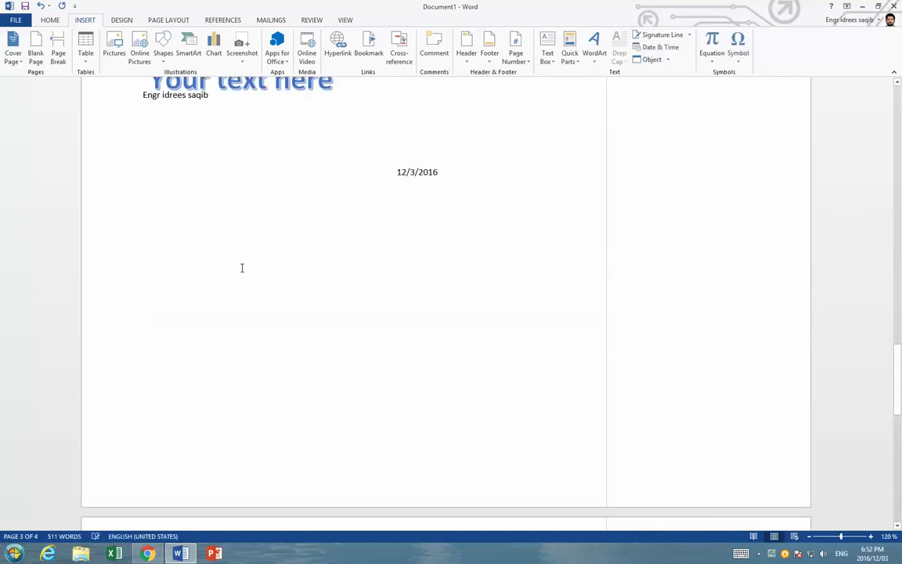
key(Return)
click(660, 49)
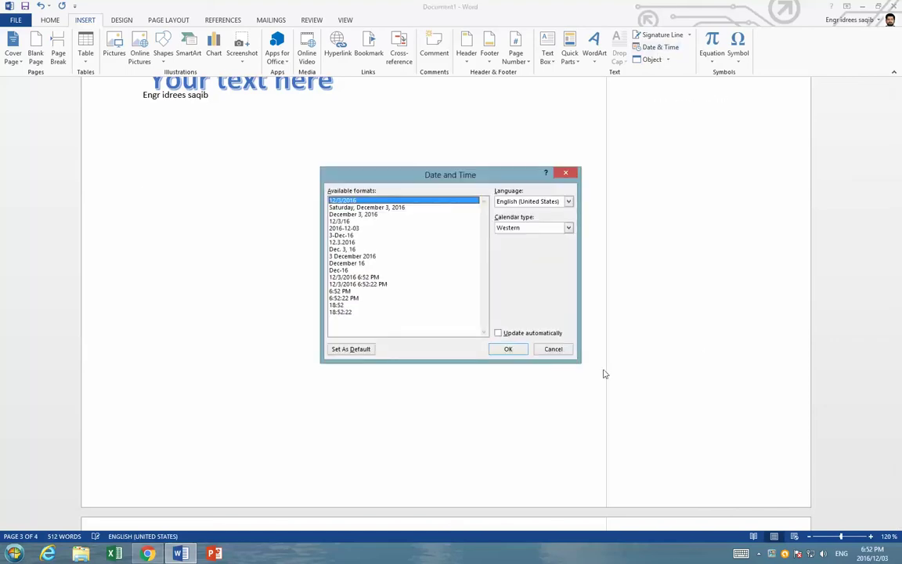
click(517, 333)
click(508, 349)
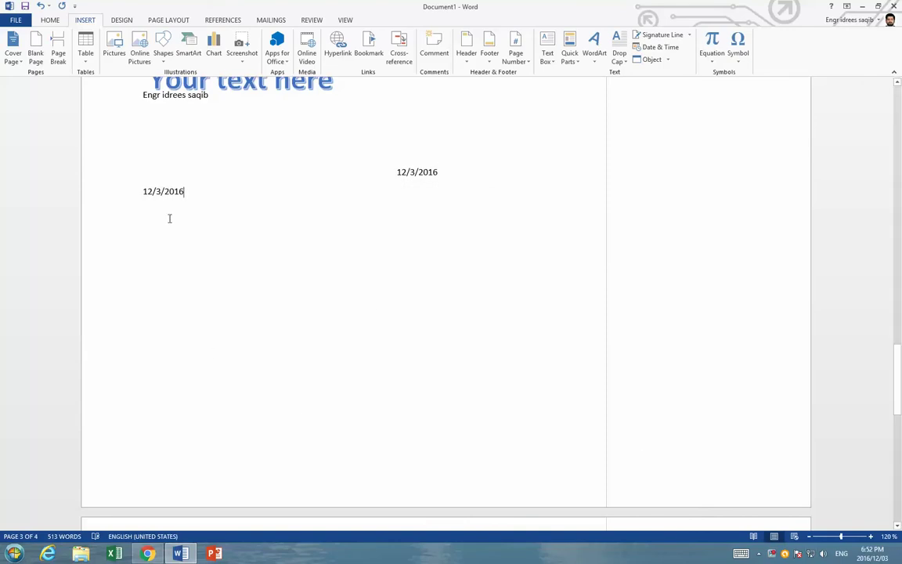
key(Return)
Dismiss the Object options and start a blank equation with Alt+=
click(649, 60)
click(573, 175)
key(alt+equal)
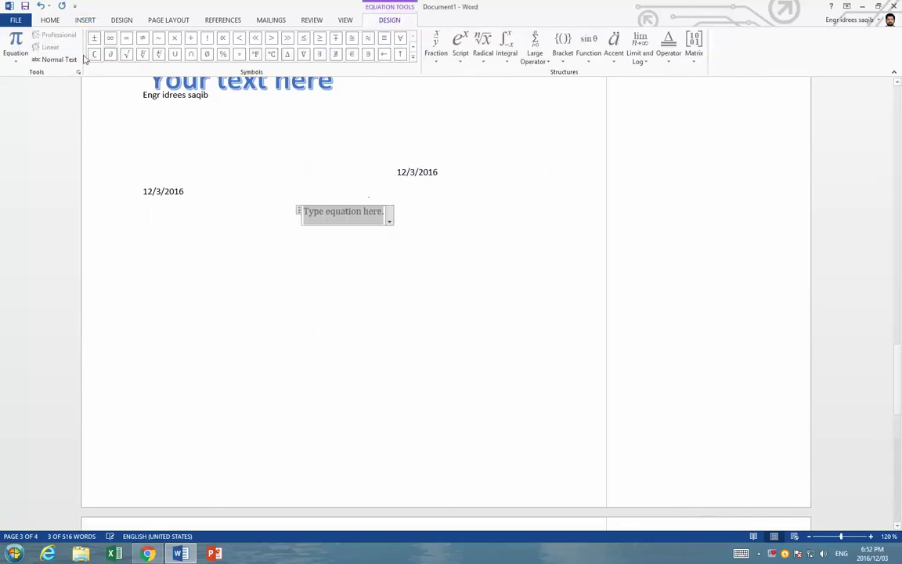
Pick Expansion of a Sum from the Equation gallery, giving (1 + x)^n = 1 + nx/1! + …
click(16, 55)
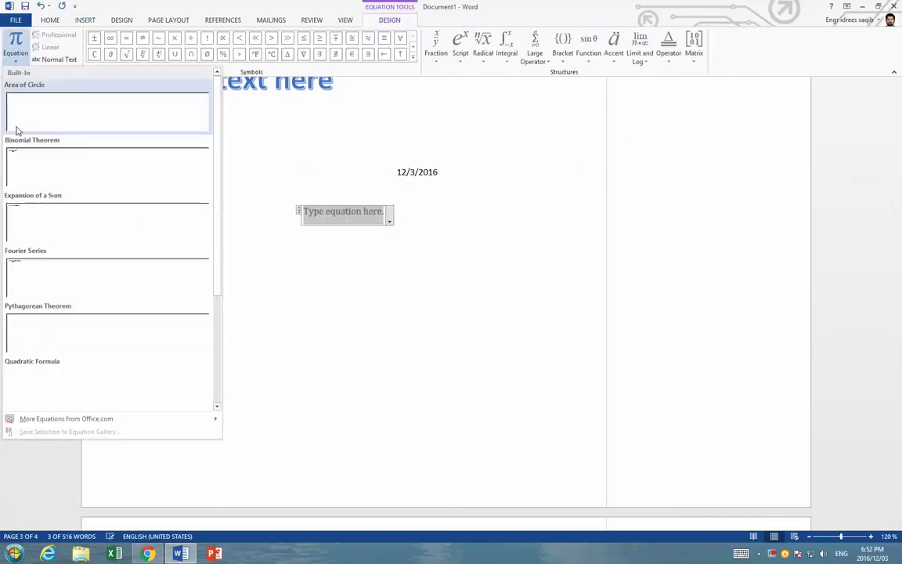
click(71, 235)
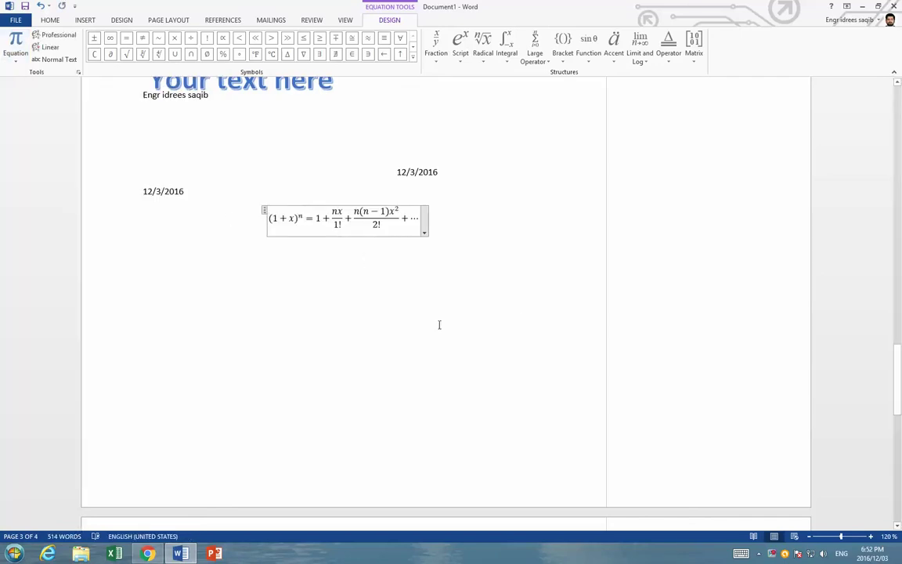
click(248, 232)
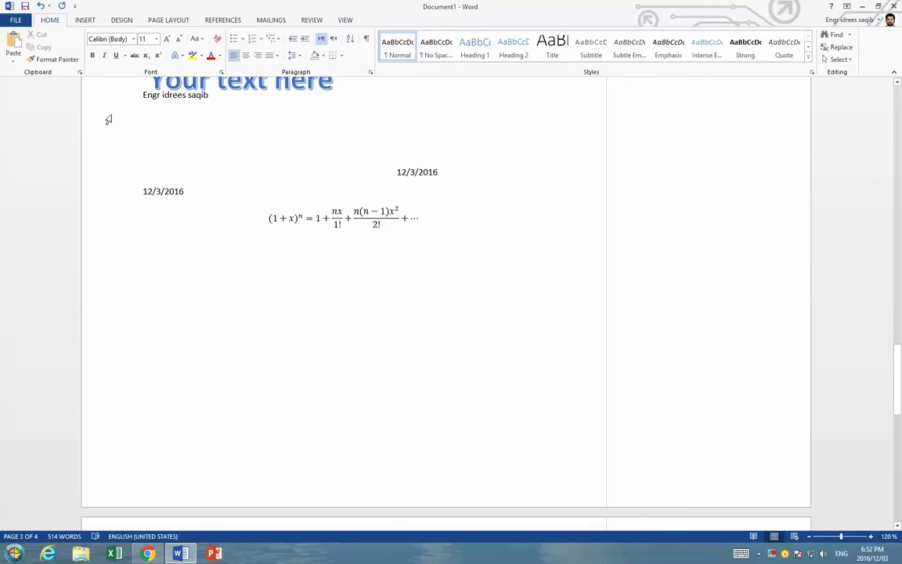
click(79, 19)
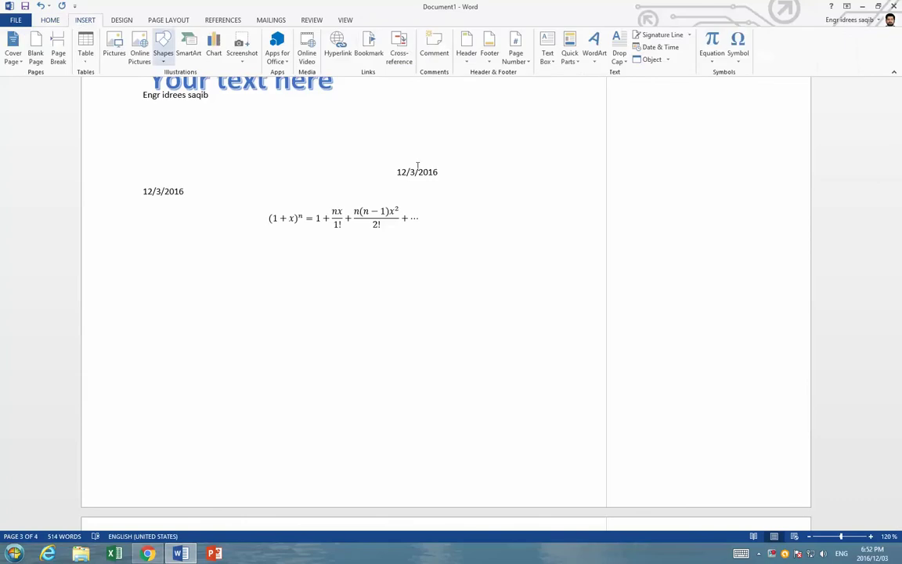
click(737, 48)
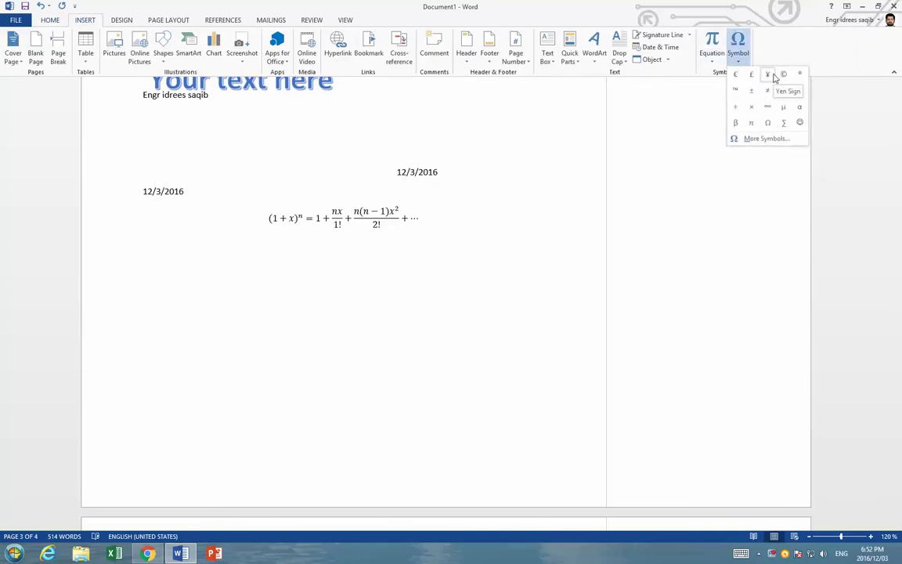
Insert a © sign on the line below the equation
click(783, 75)
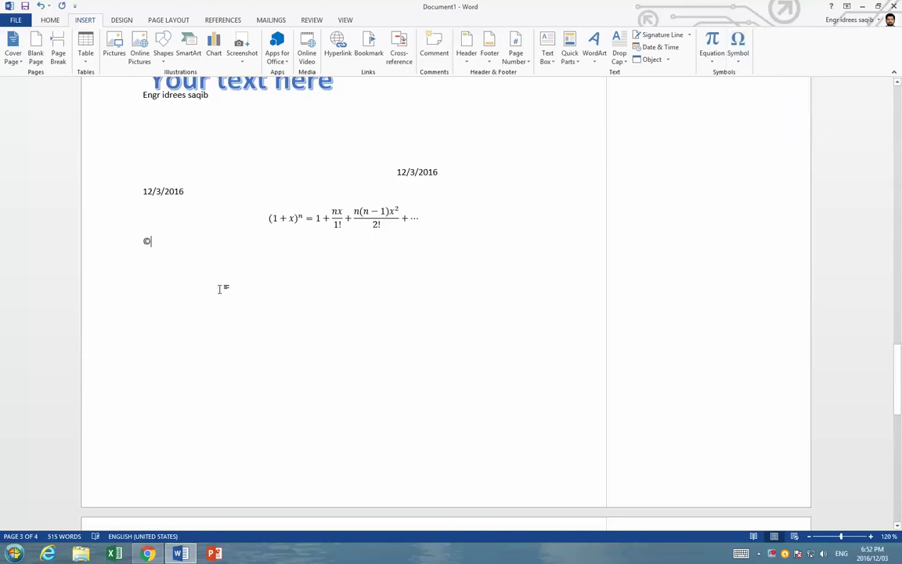
click(737, 48)
click(767, 145)
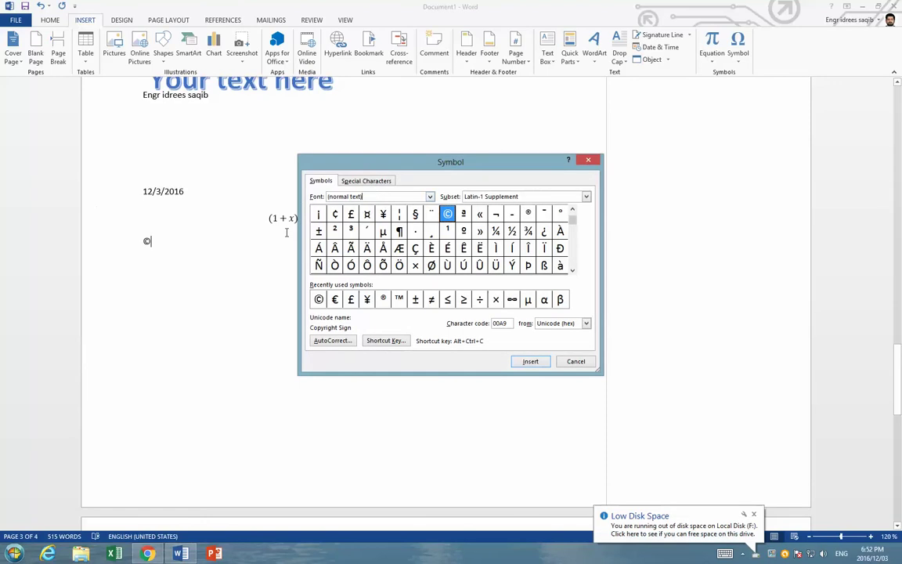
Insert the circled symbol from the Webdings font via More Symbols
double_click(349, 197)
text(w)
click(431, 197)
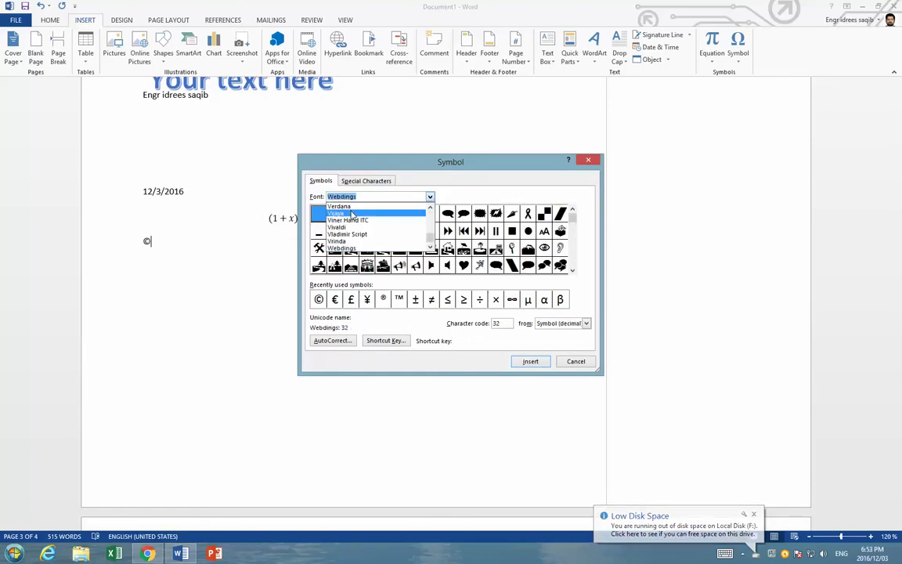
click(369, 205)
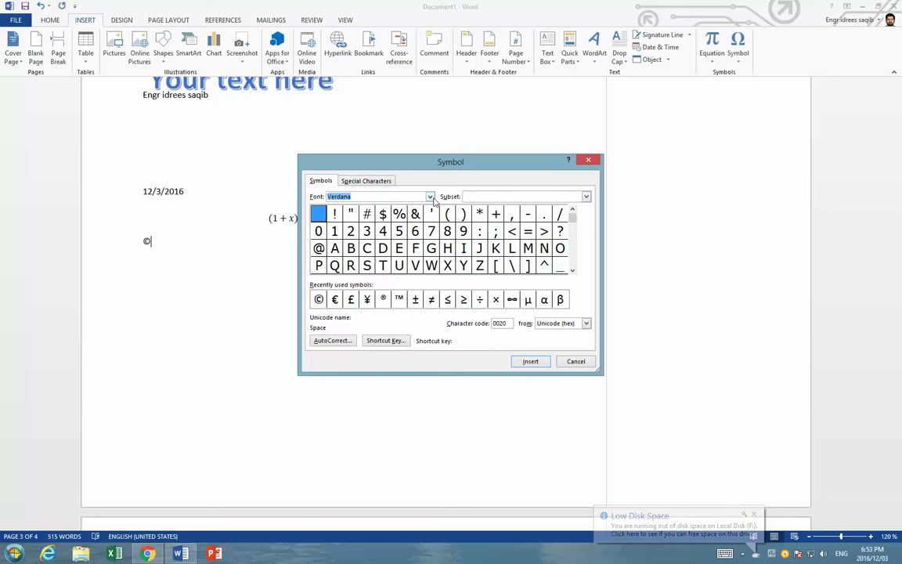
text(w)
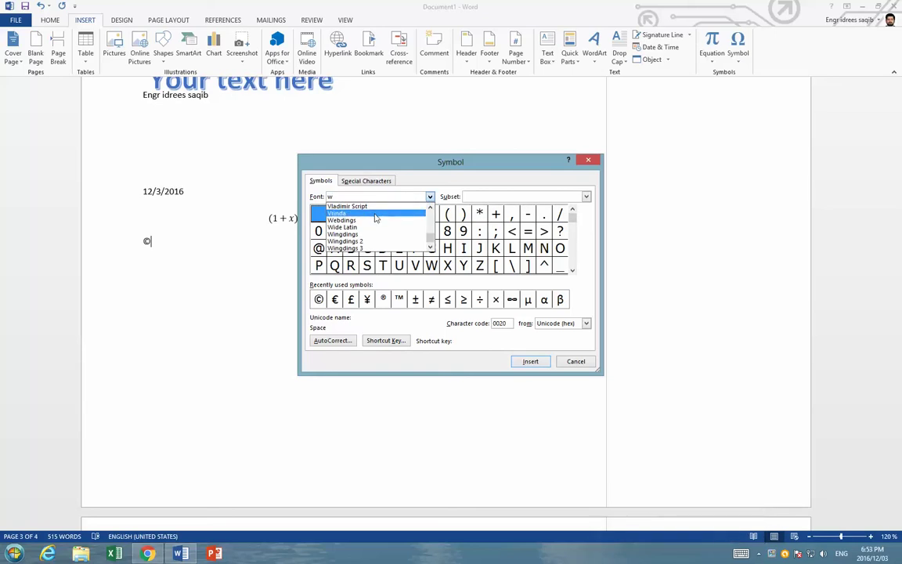
click(375, 221)
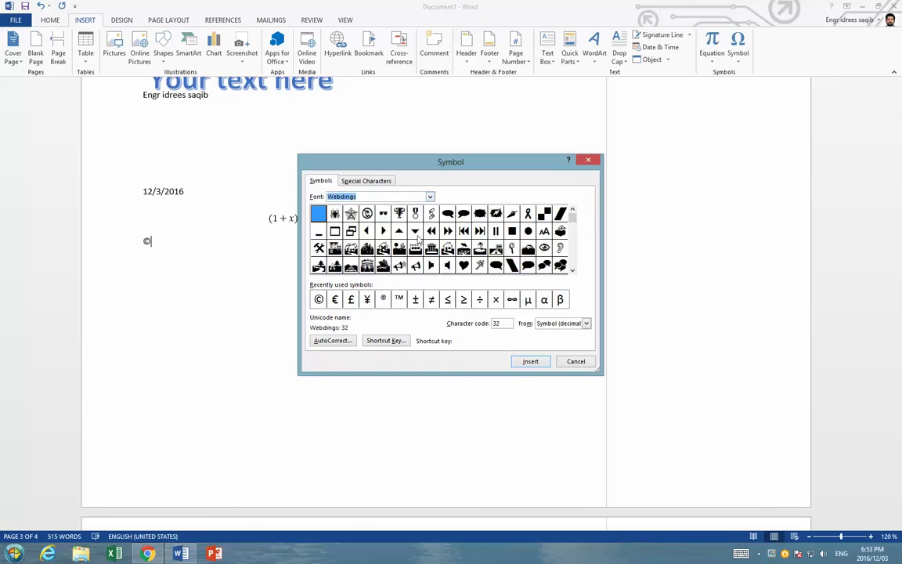
click(368, 213)
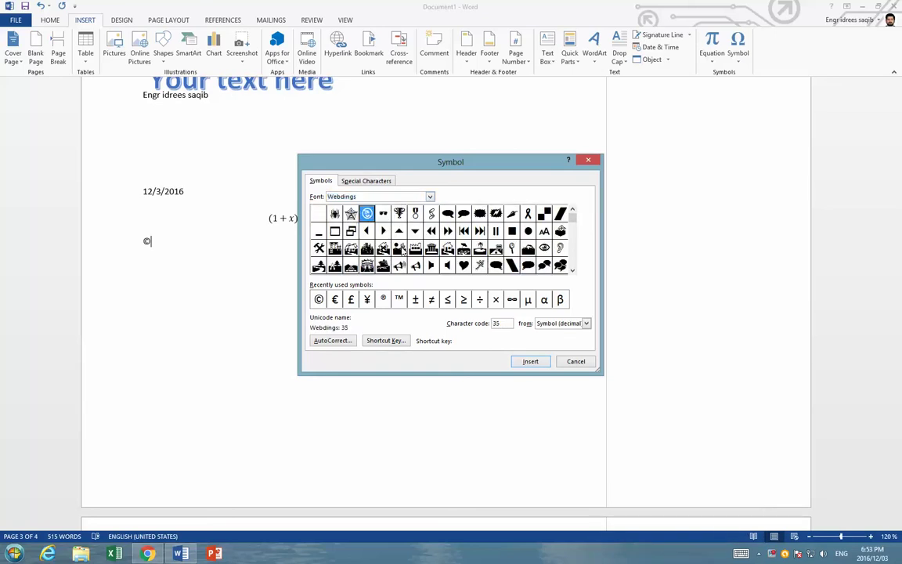
click(530, 362)
click(576, 361)
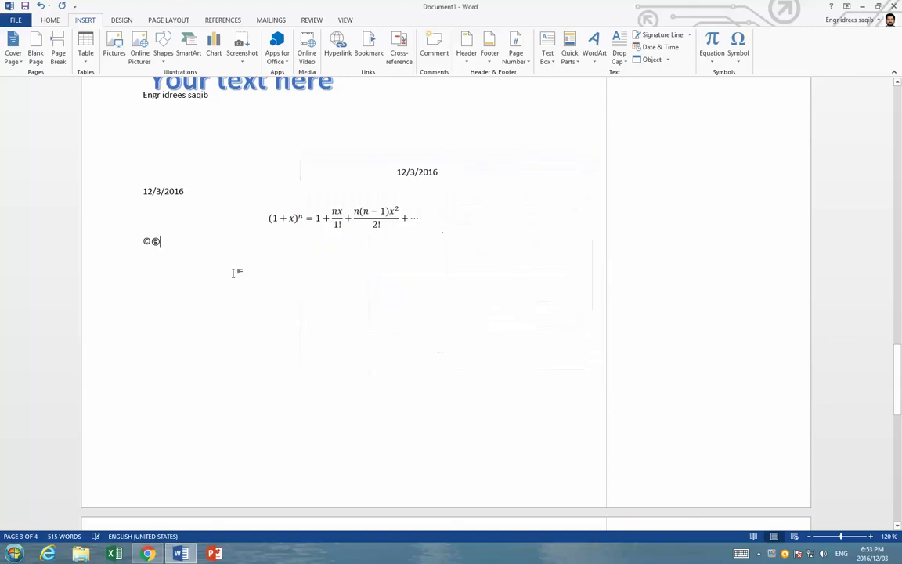
Enlarge the inserted Webdings symbol with Ctrl+]
drag(159, 242, 152, 241)
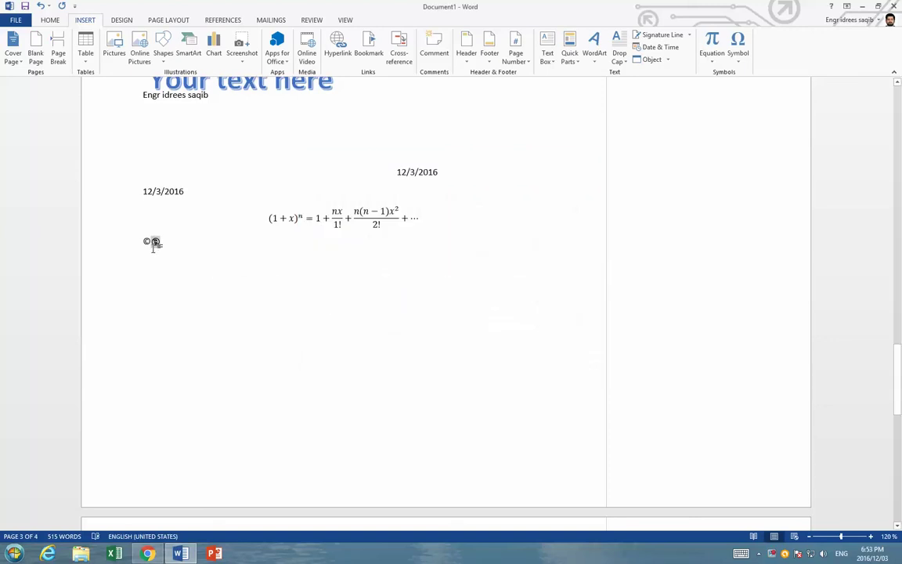
key(ctrl+bracketright)
key(ctrl+bracketright)
key(ctrl+bracketright)
key(ctrl+bracketright)
key(ctrl+bracketright)
key(ctrl+bracketright)
key(ctrl+bracketright)
key(ctrl+bracketright)
key(ctrl+bracketright)
key(ctrl+bracketright)
key(ctrl+bracketright)
key(ctrl+bracketright)
key(ctrl+bracketright)
key(ctrl+bracketright)
click(368, 310)
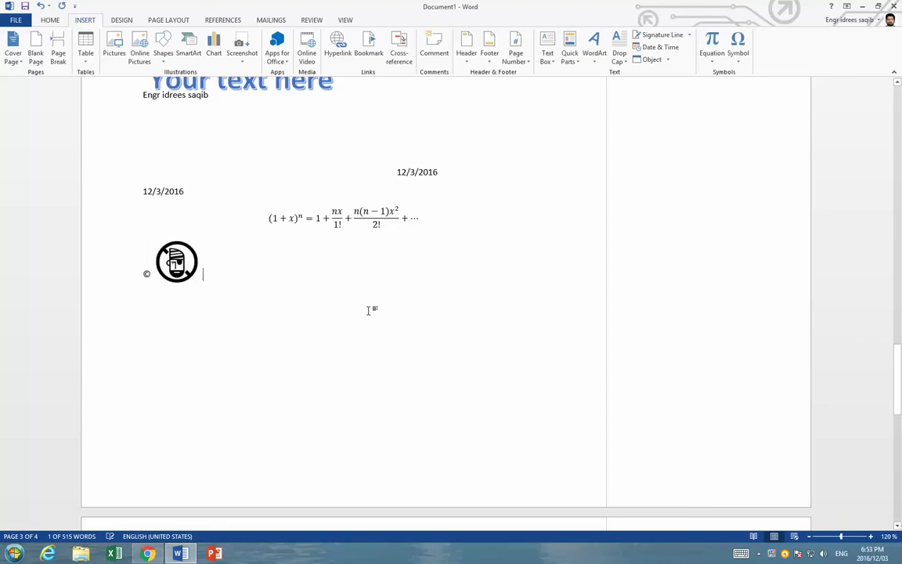
key(super+w)
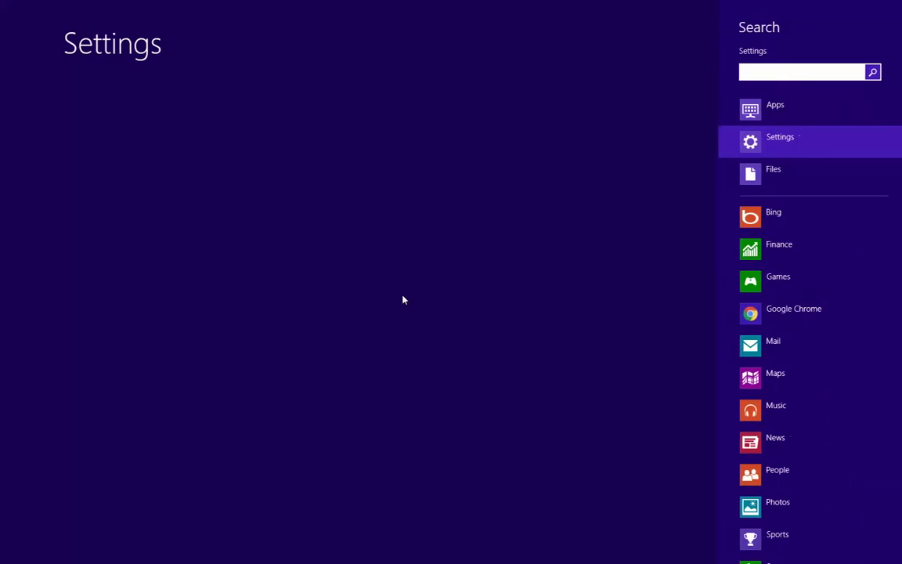